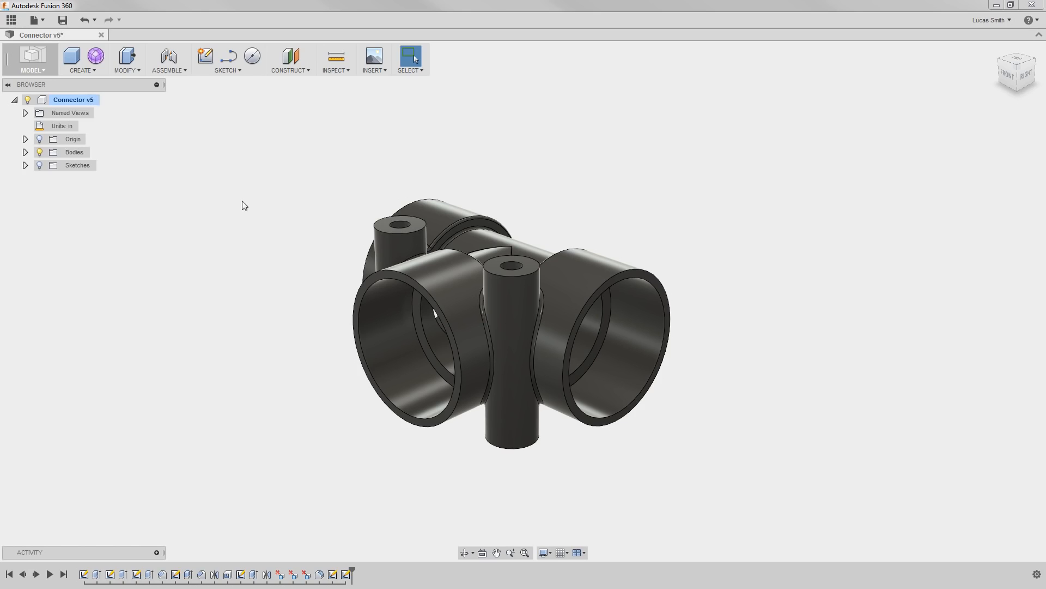
- Insert the Connector Support Bracket from the team project into the connector design, keeping its default position
click(25, 152)
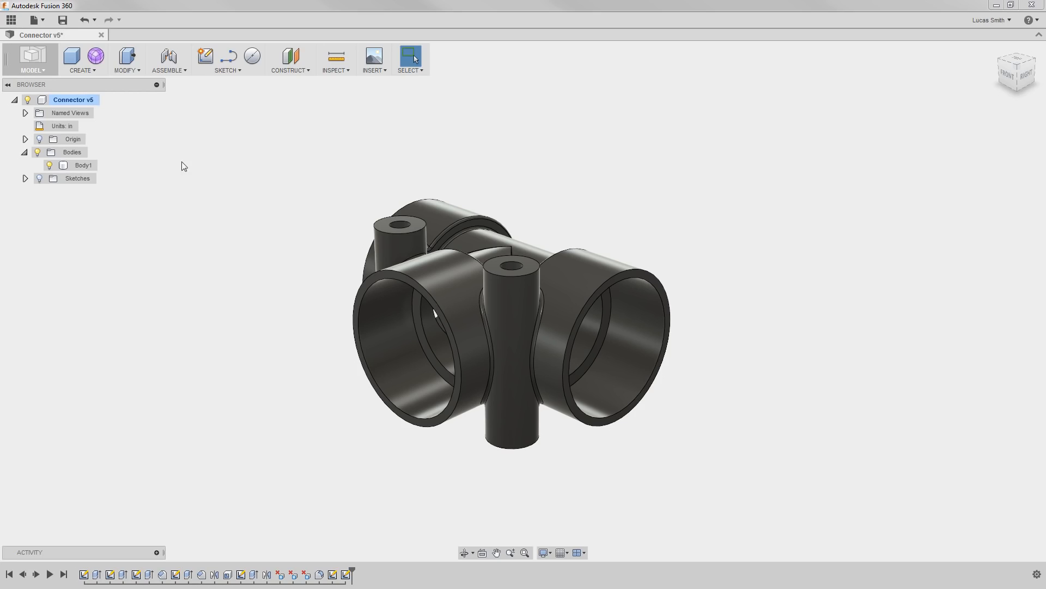
click(11, 20)
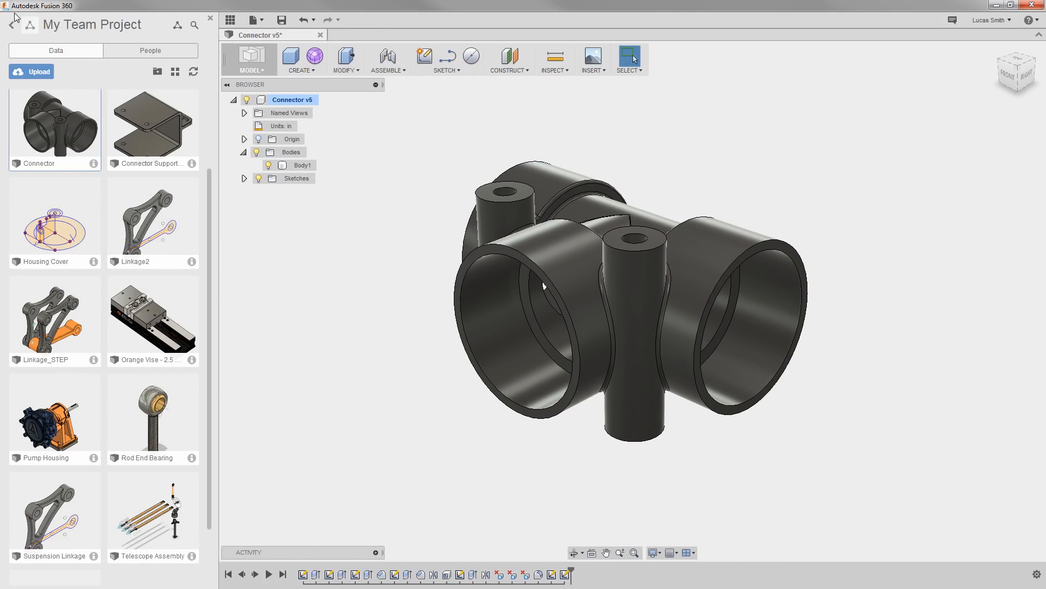
click(148, 118)
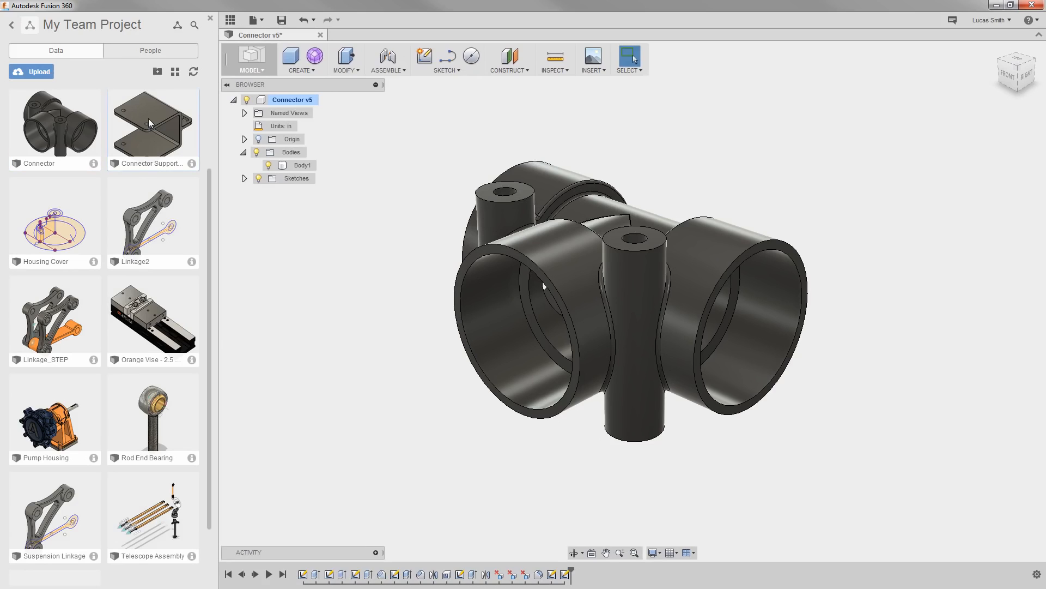
right_click(149, 120)
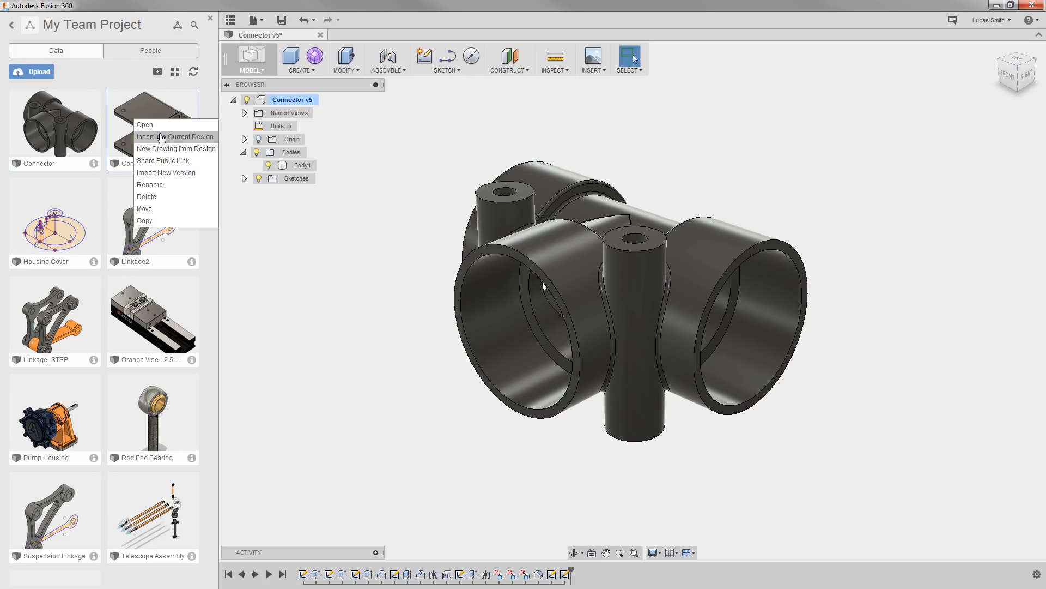
click(160, 136)
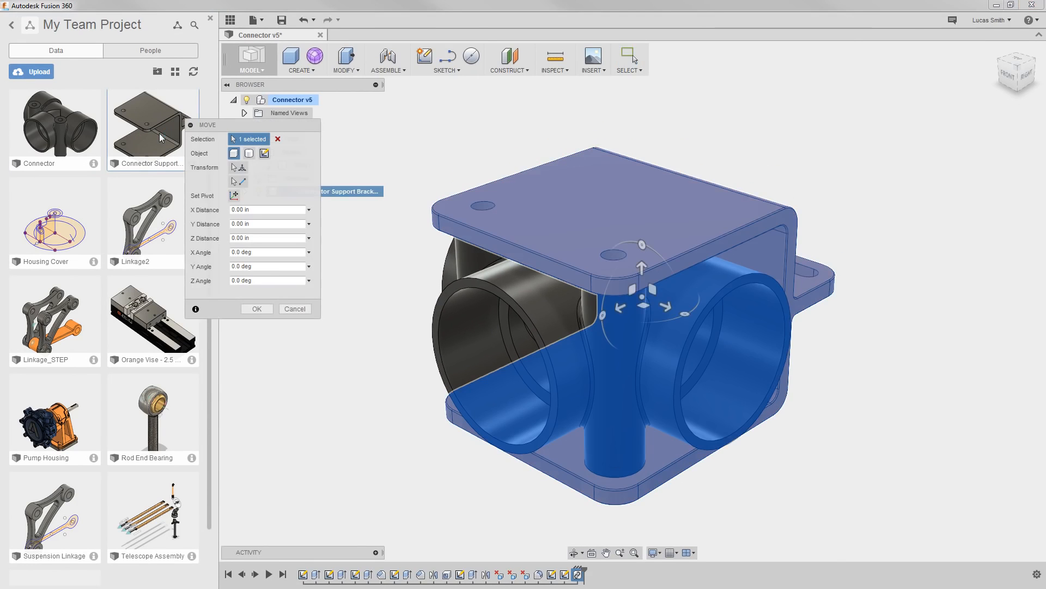
drag(218, 127, 259, 130)
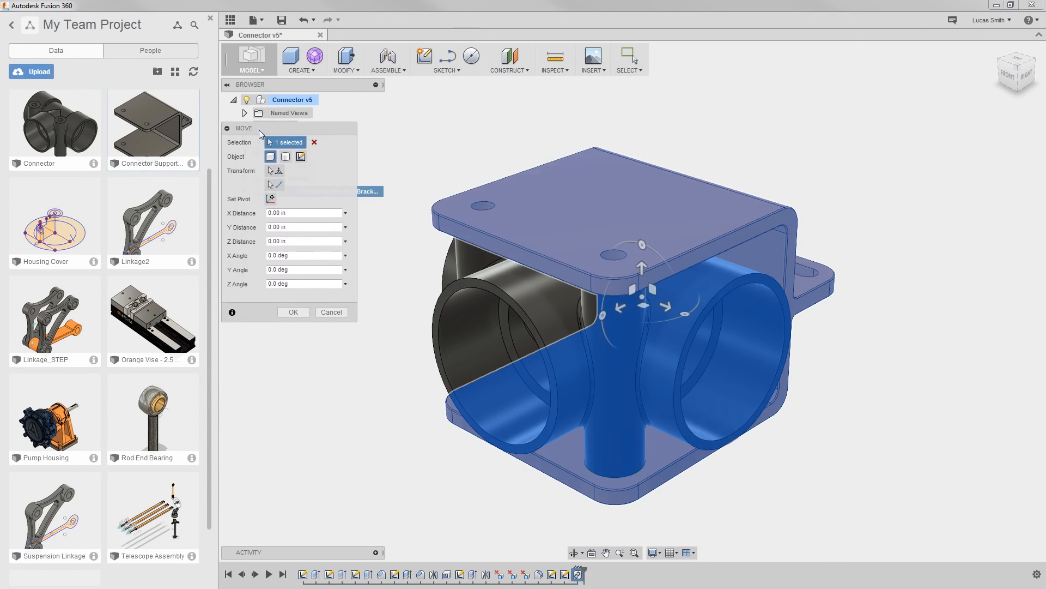
click(232, 22)
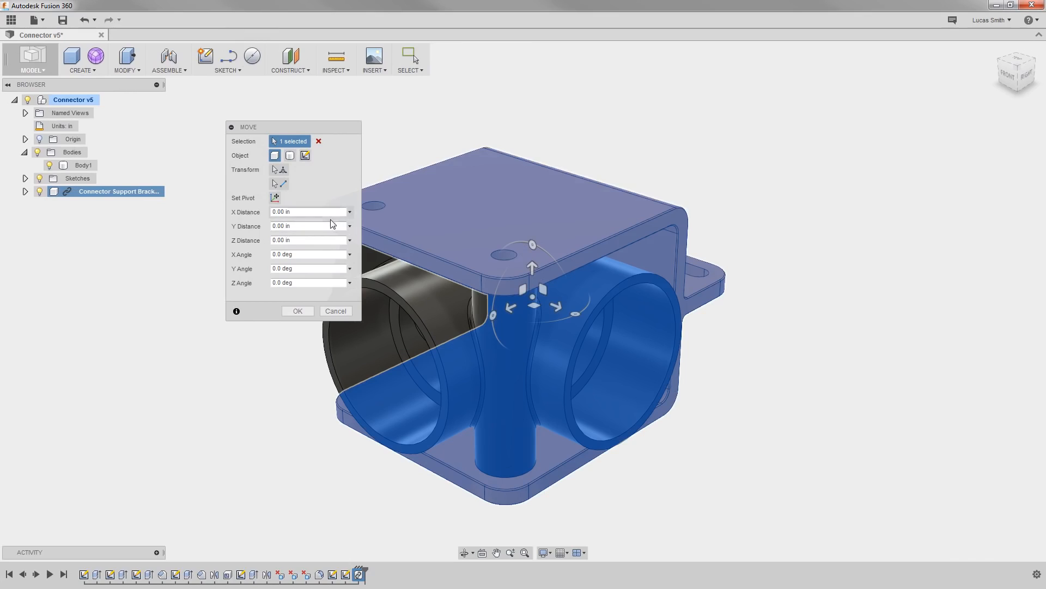
click(297, 311)
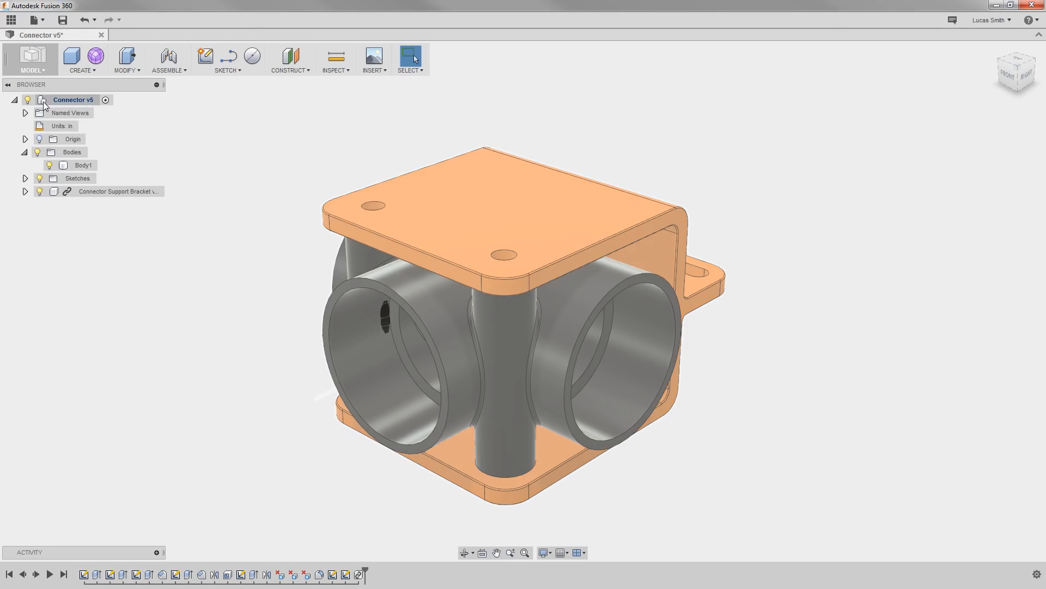
- Examine the linked support bracket's origin and bodies in the component tree of the connector design
click(43, 101)
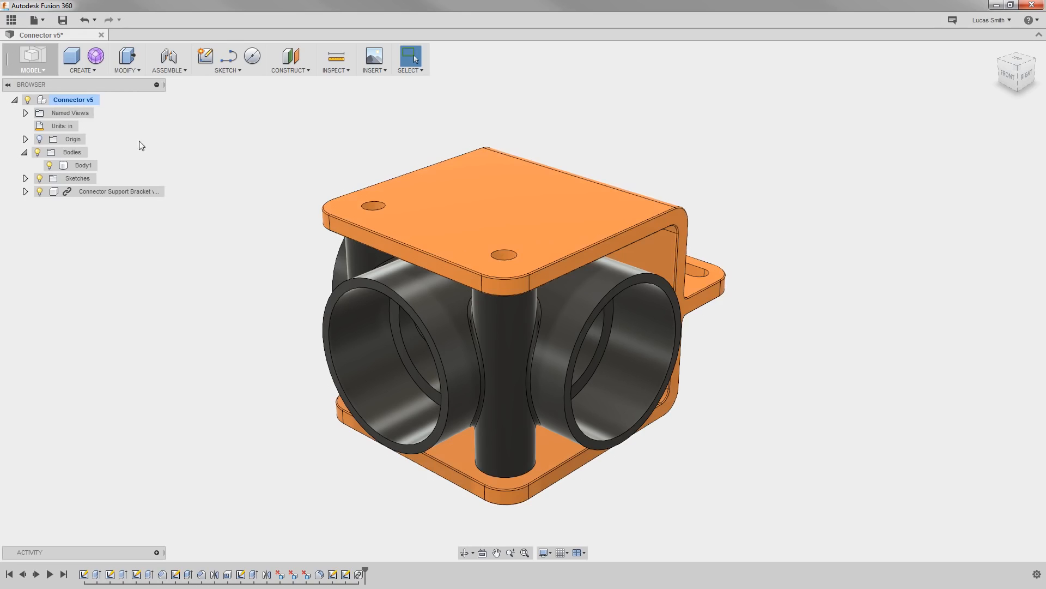
click(25, 191)
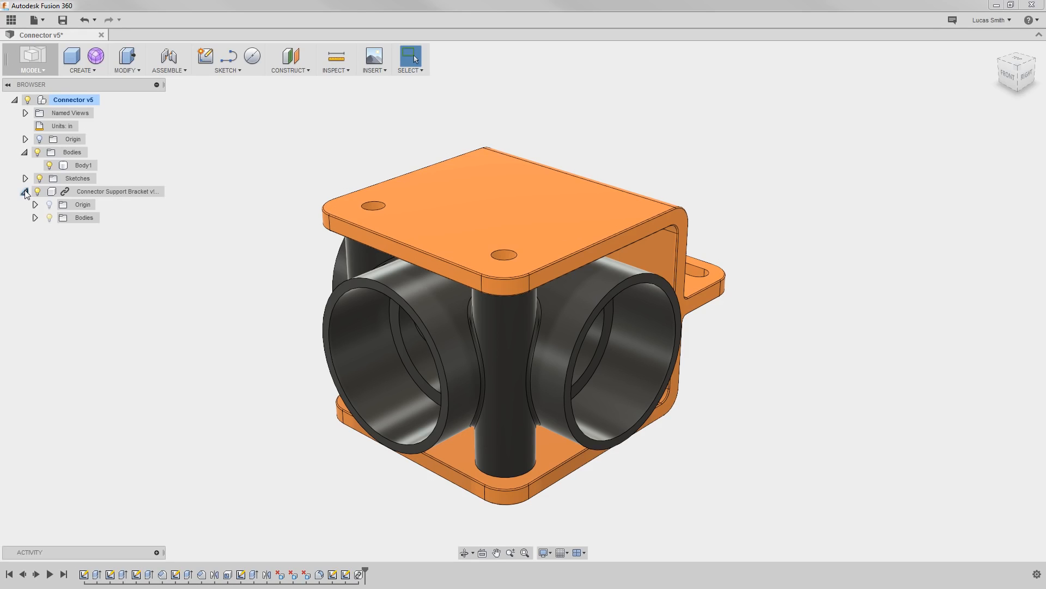
click(35, 217)
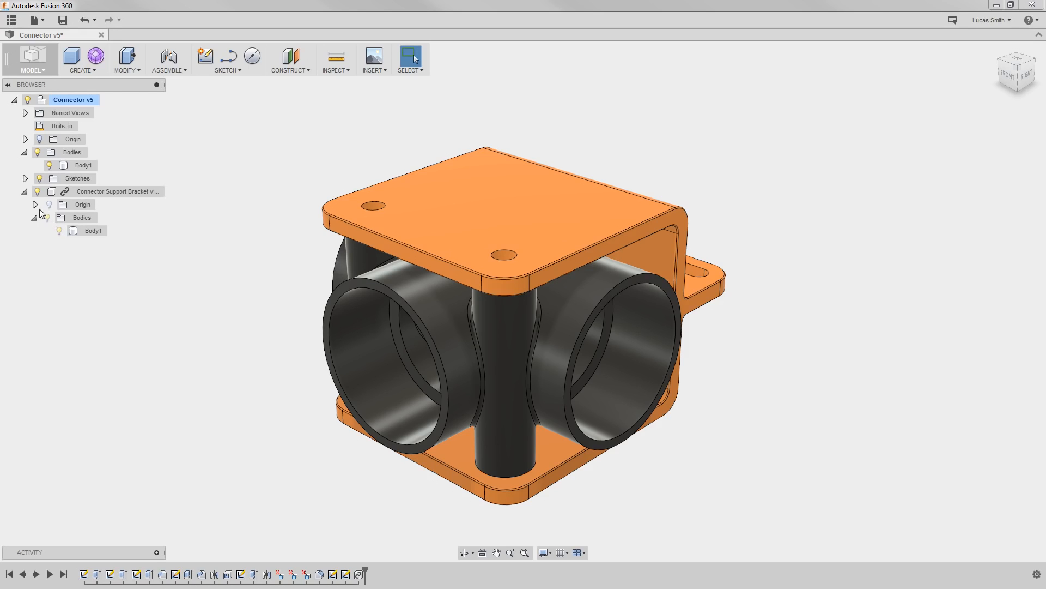
click(25, 191)
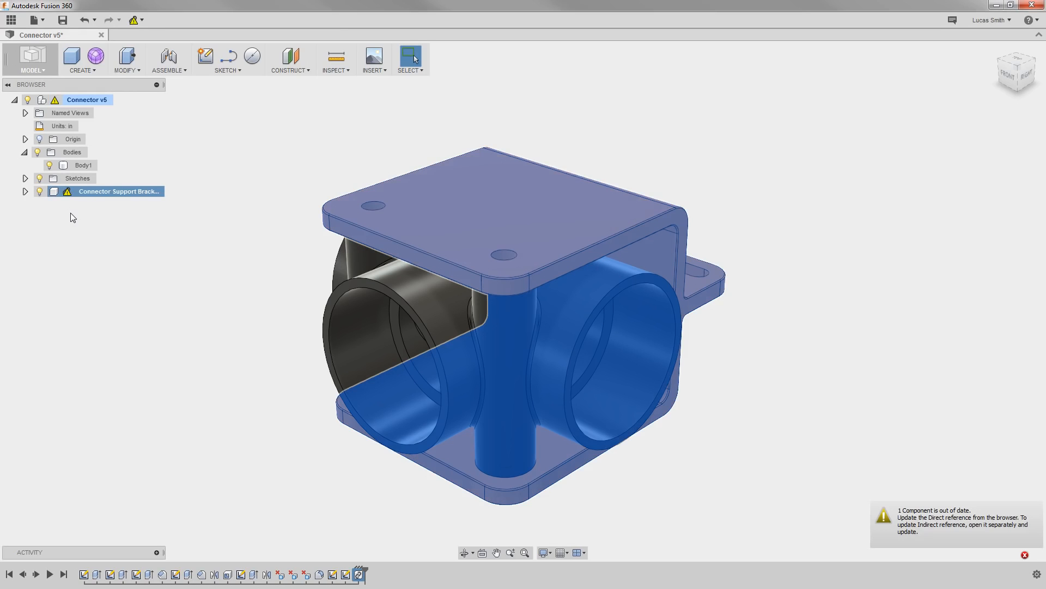
- Update the out-of-date support bracket reference to its latest version with Get All Latest
click(70, 213)
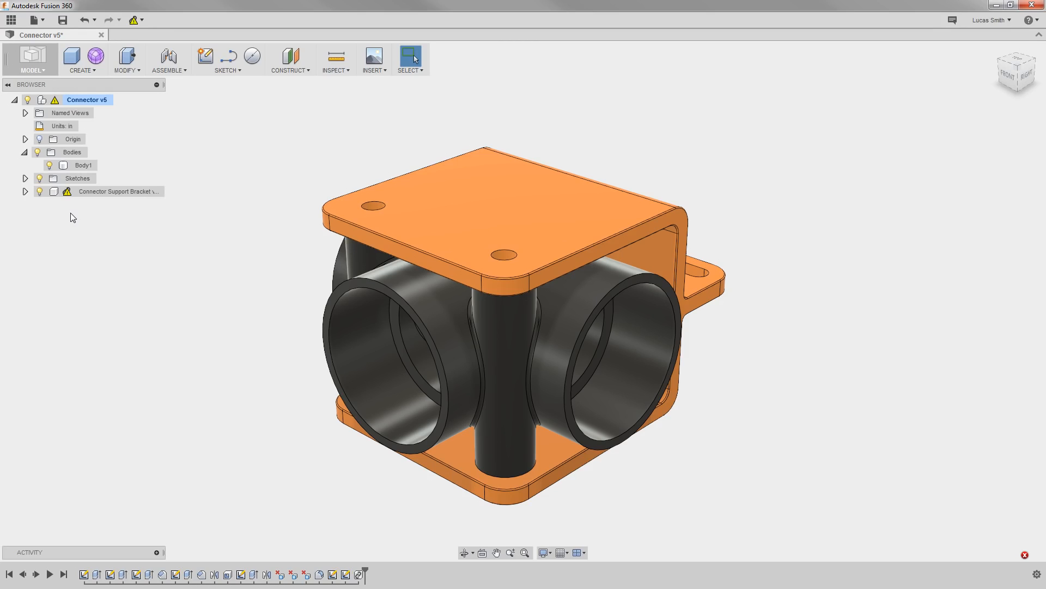
right_click(68, 191)
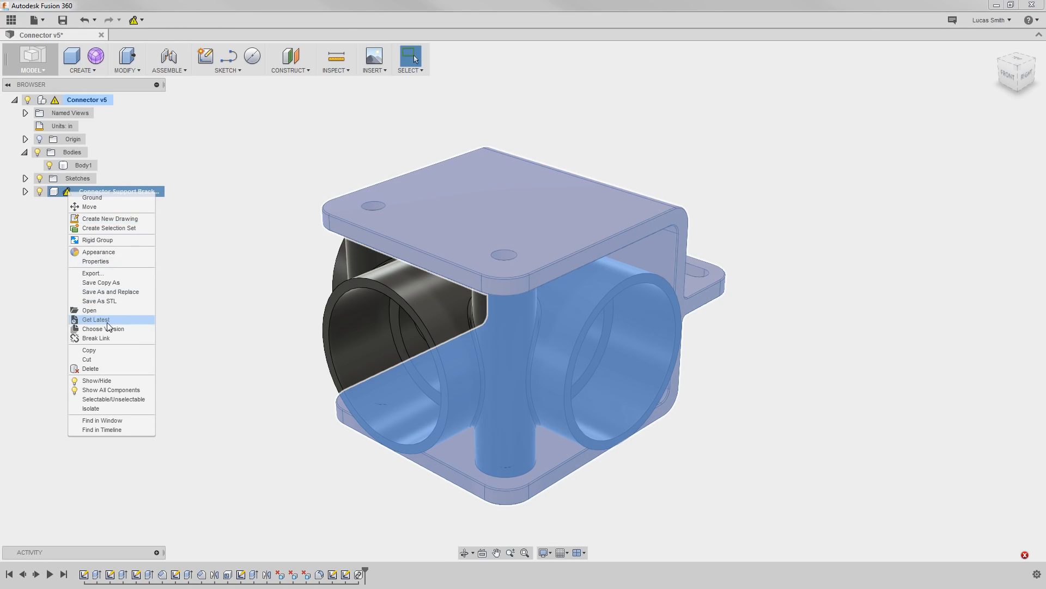
click(204, 234)
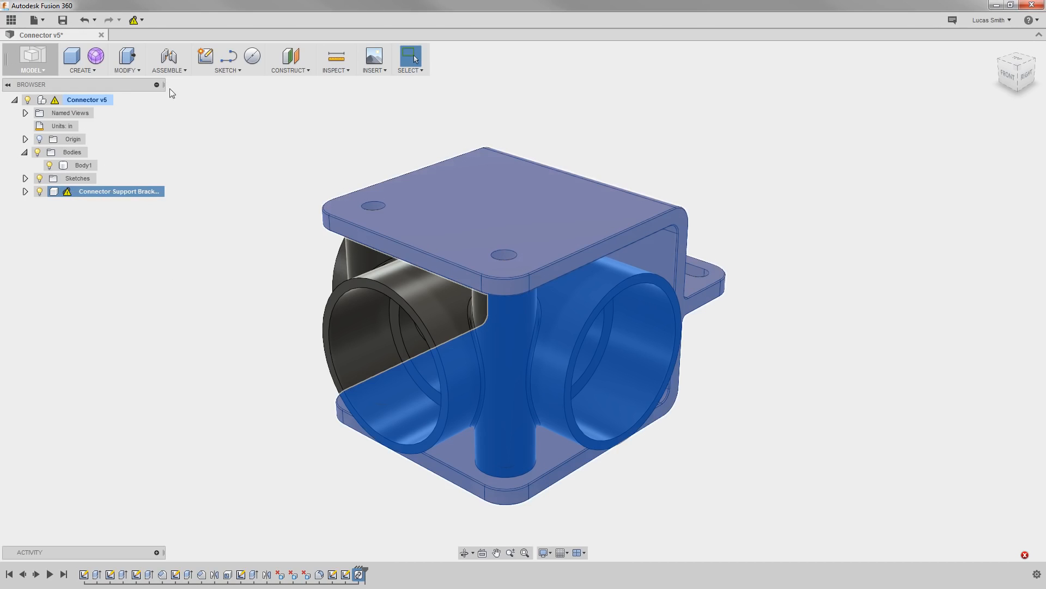
click(145, 21)
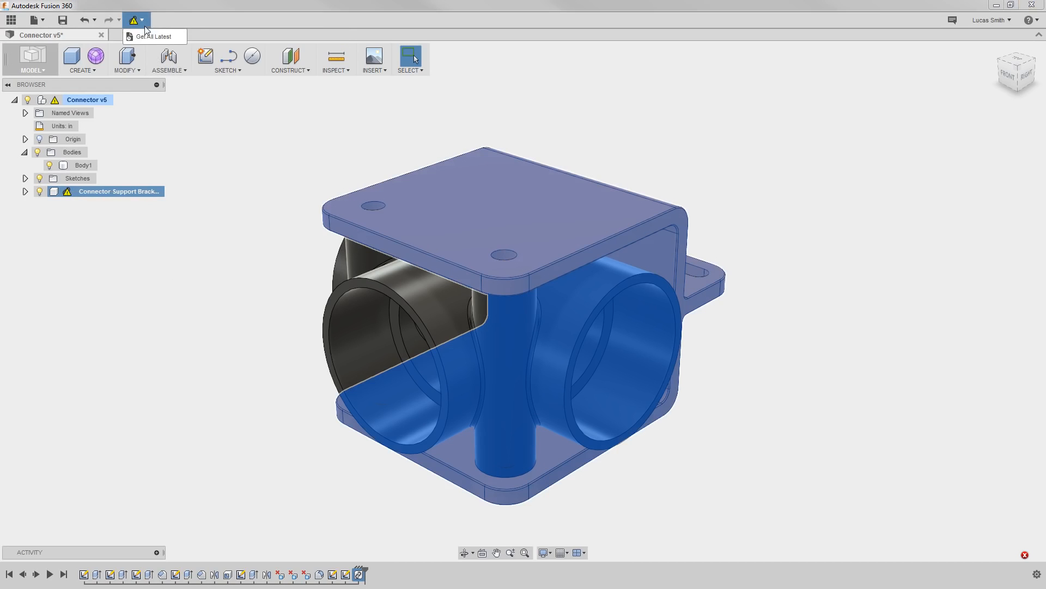
click(147, 34)
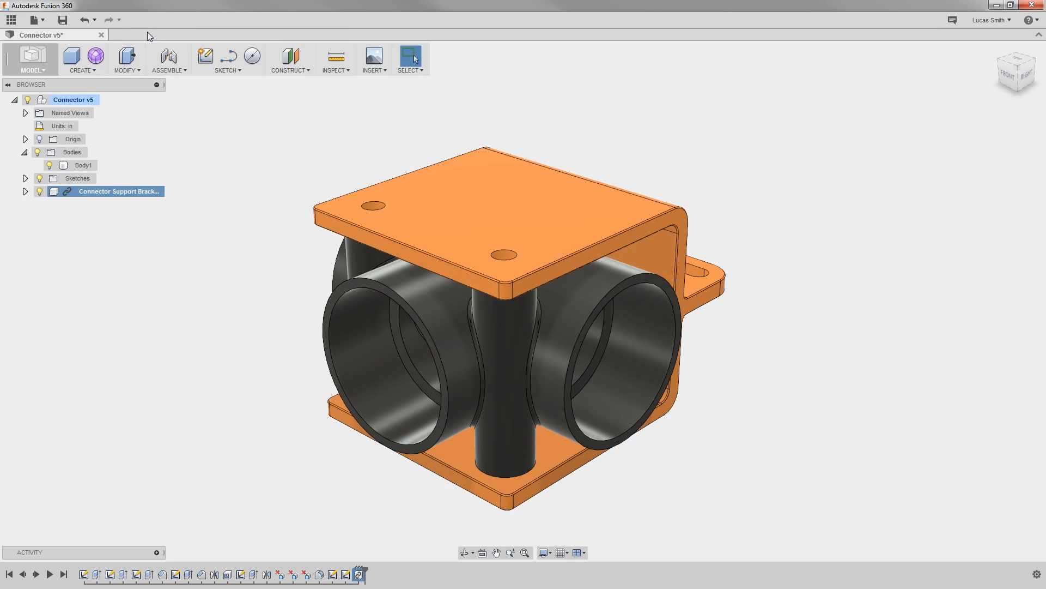
click(219, 141)
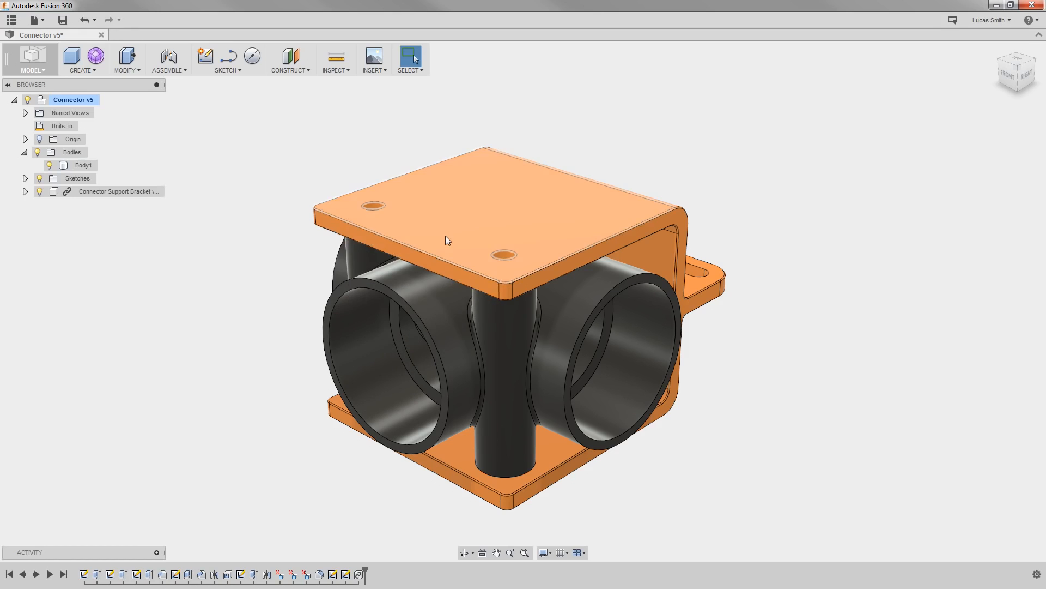
- Try moving the support bracket freely away from the connector, inspect its tree contents, and undo the move
drag(452, 237, 643, 234)
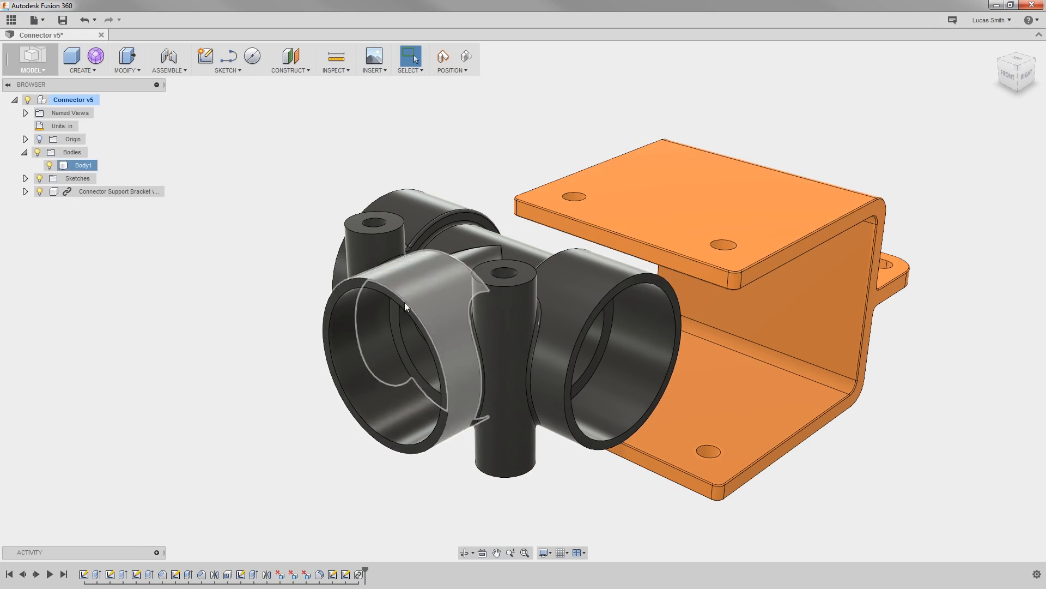
click(24, 192)
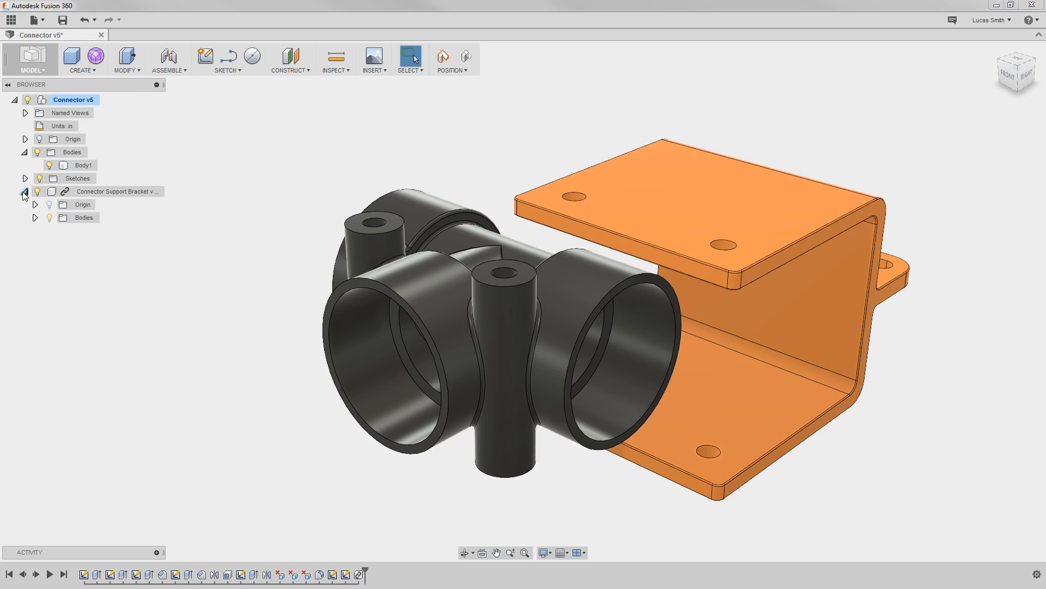
click(25, 191)
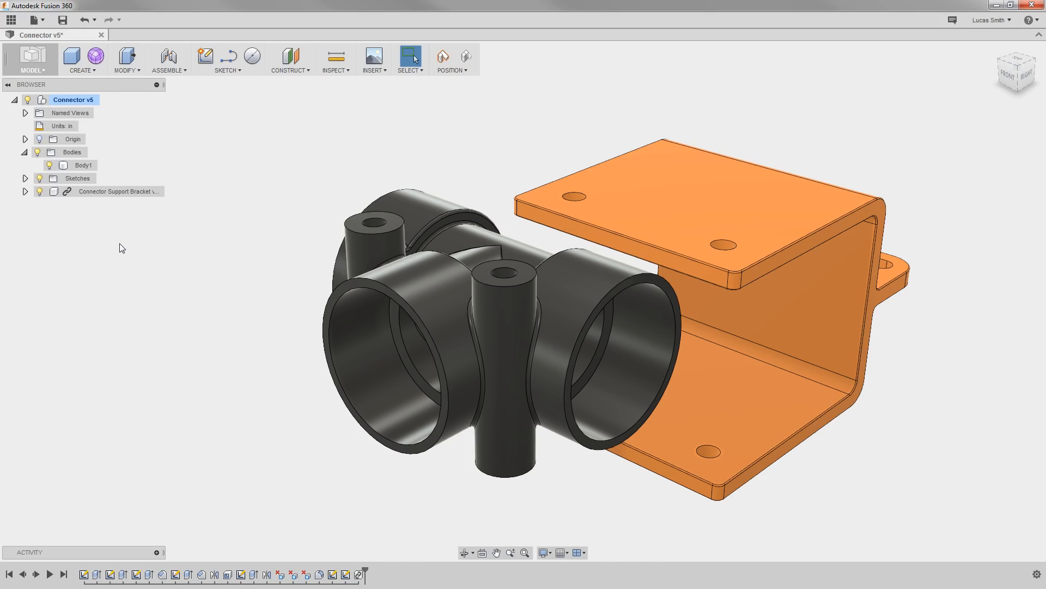
click(83, 21)
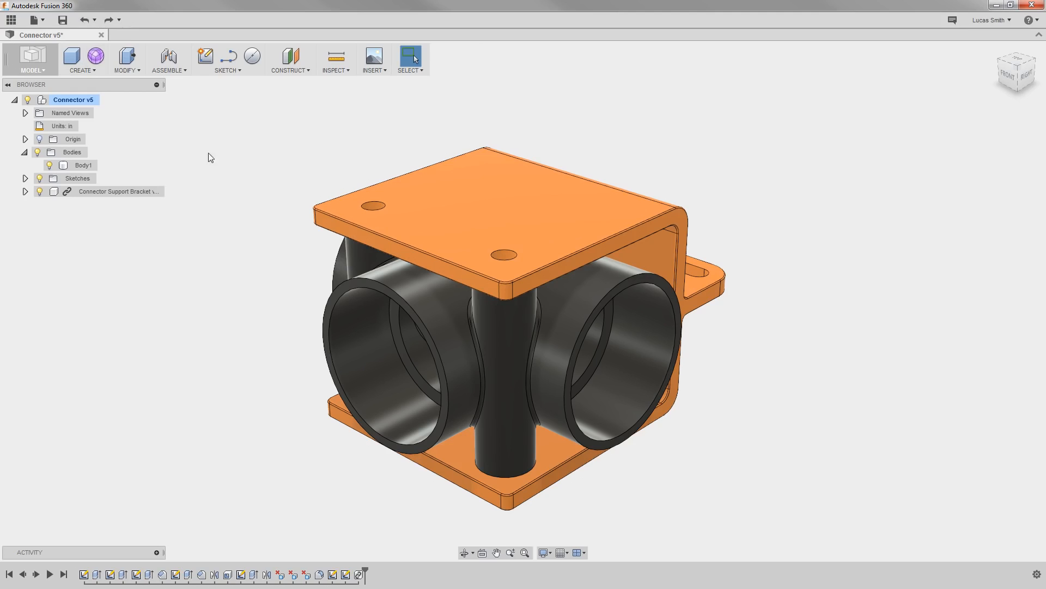
- Hide the support bracket and show the Ring Sketch and Bushing Sketch
click(39, 191)
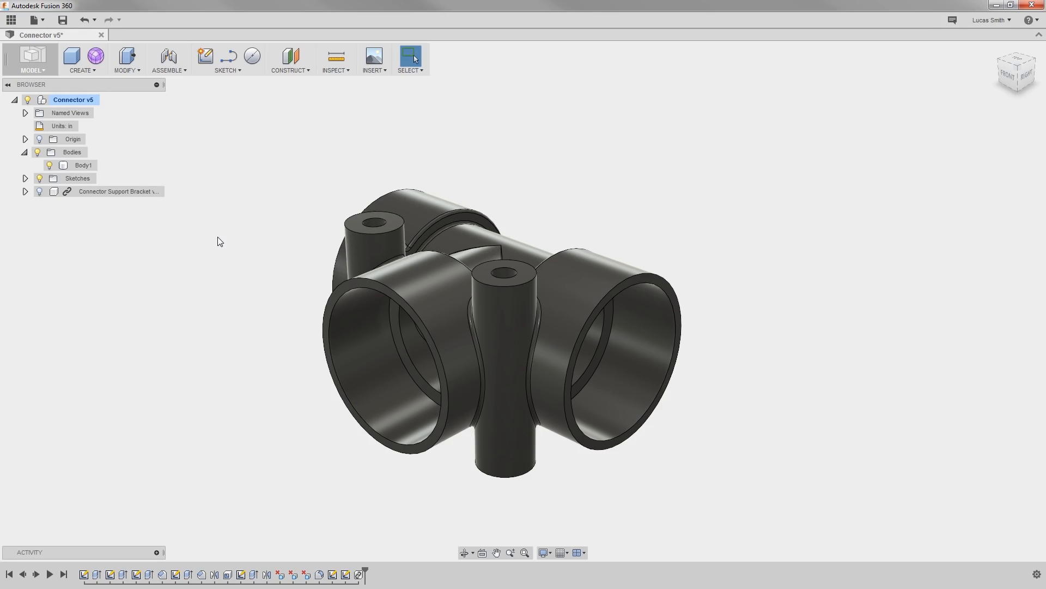
click(25, 179)
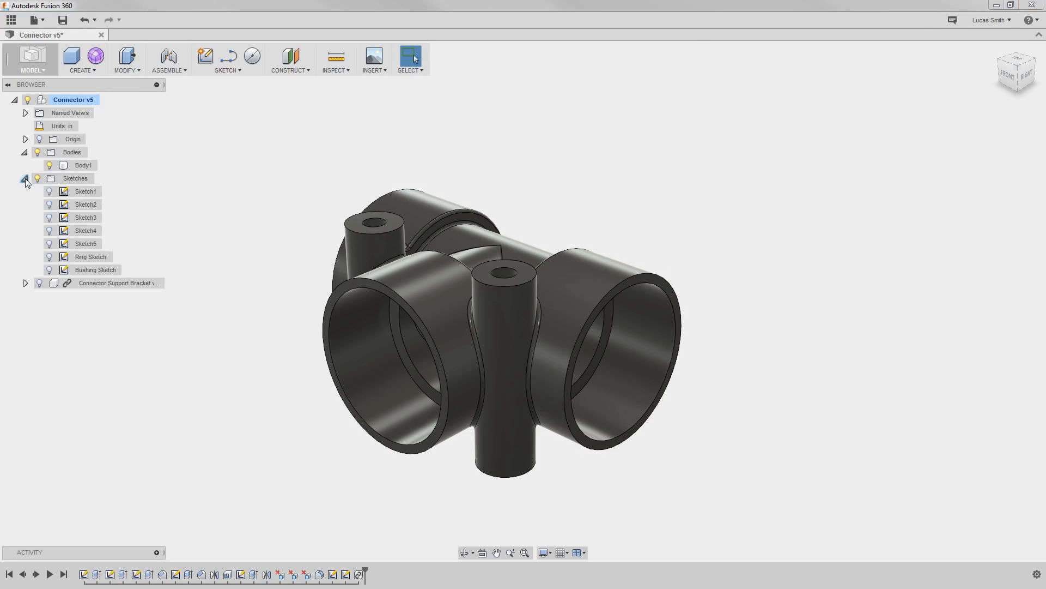
click(49, 256)
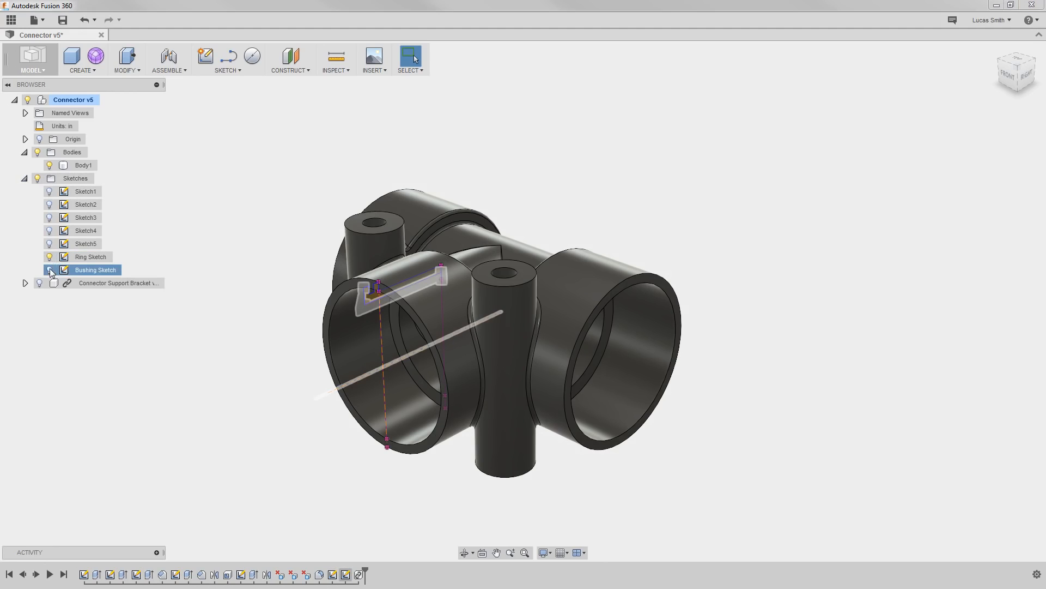
click(49, 270)
click(25, 178)
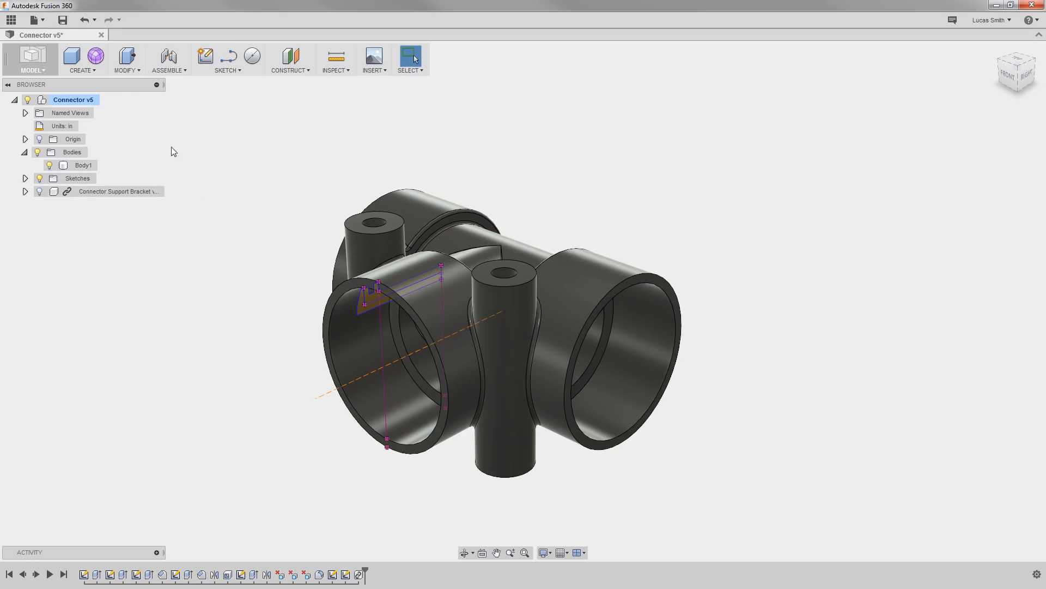
- Revolve the two Ring Sketch profiles 360 degrees about the tube's dashed centerline as a new body
click(95, 72)
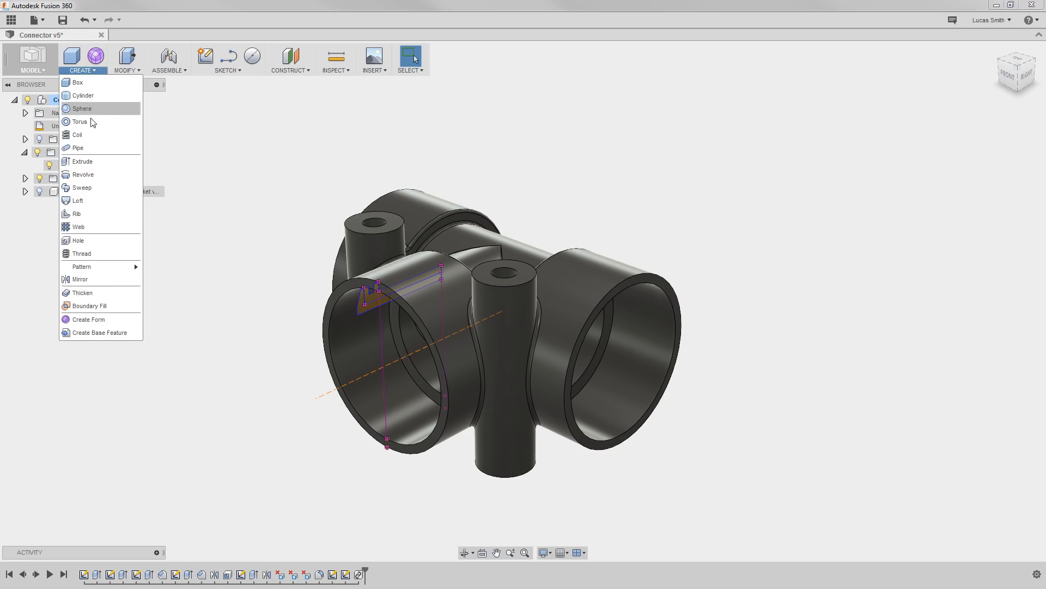
click(83, 175)
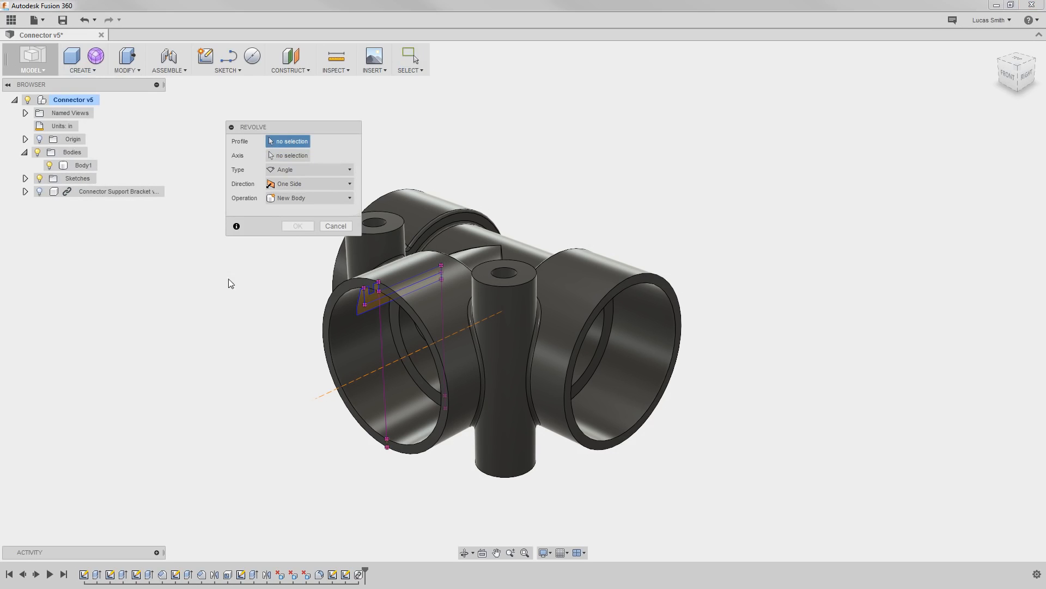
click(369, 293)
click(376, 300)
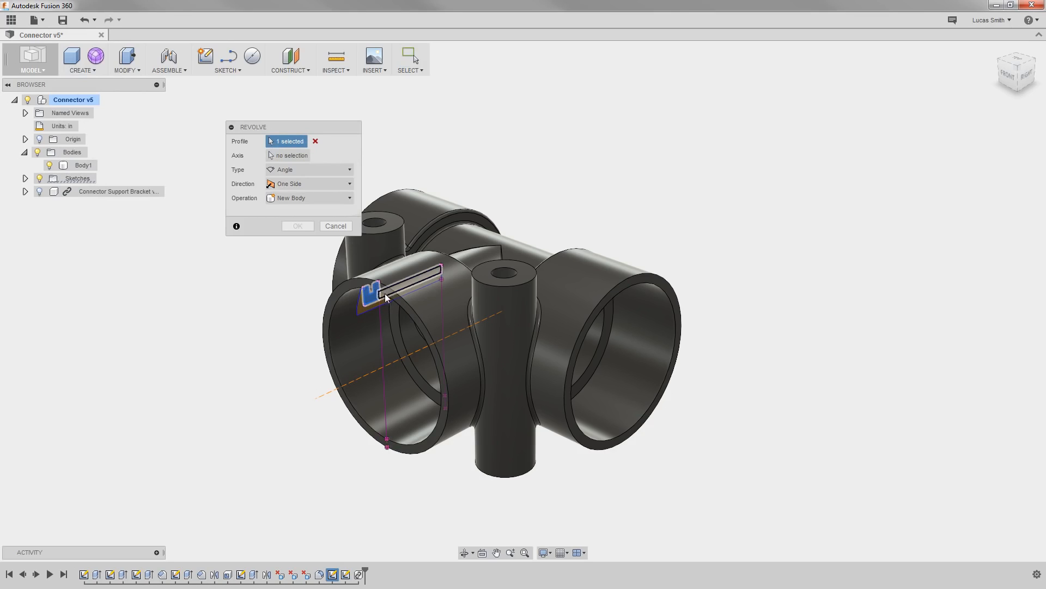
click(299, 156)
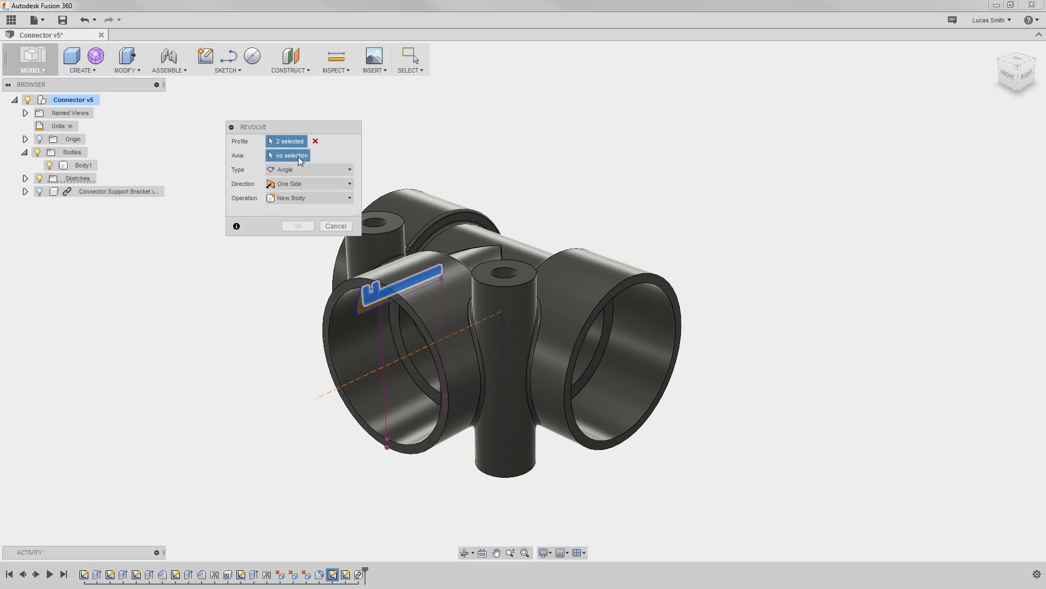
click(359, 377)
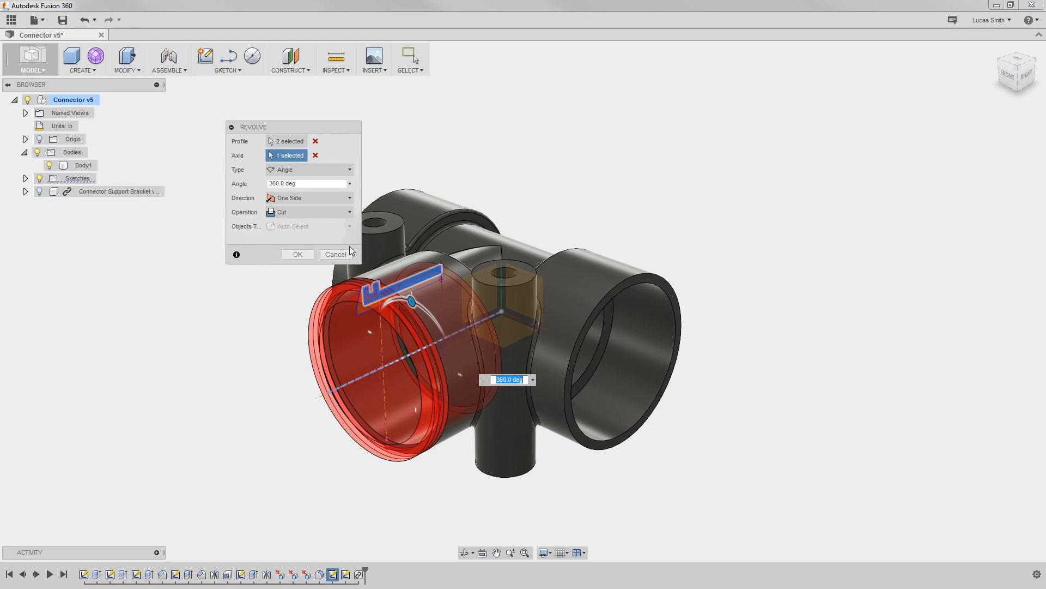
click(333, 212)
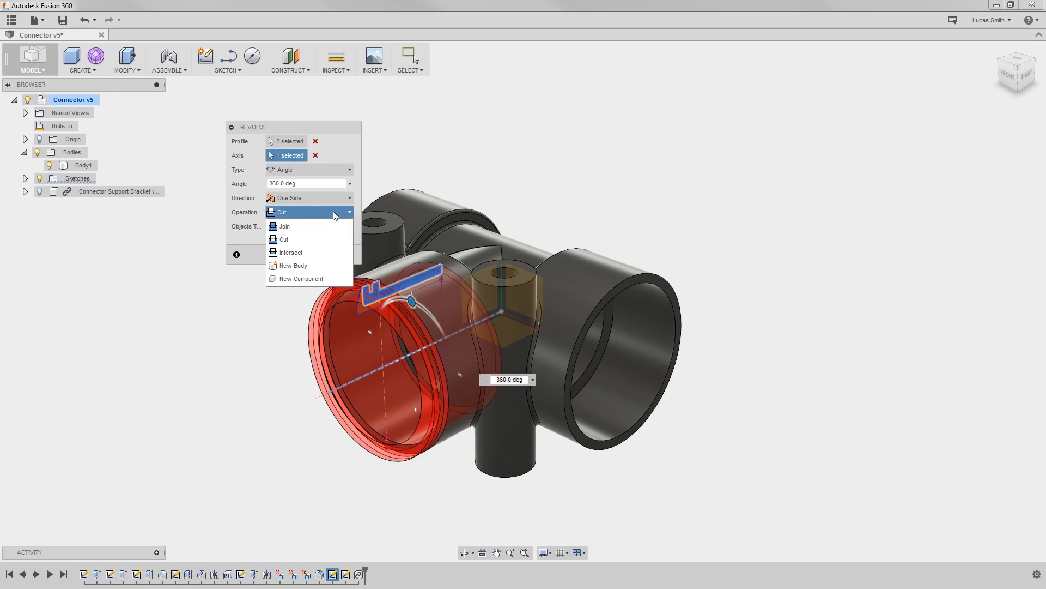
click(322, 265)
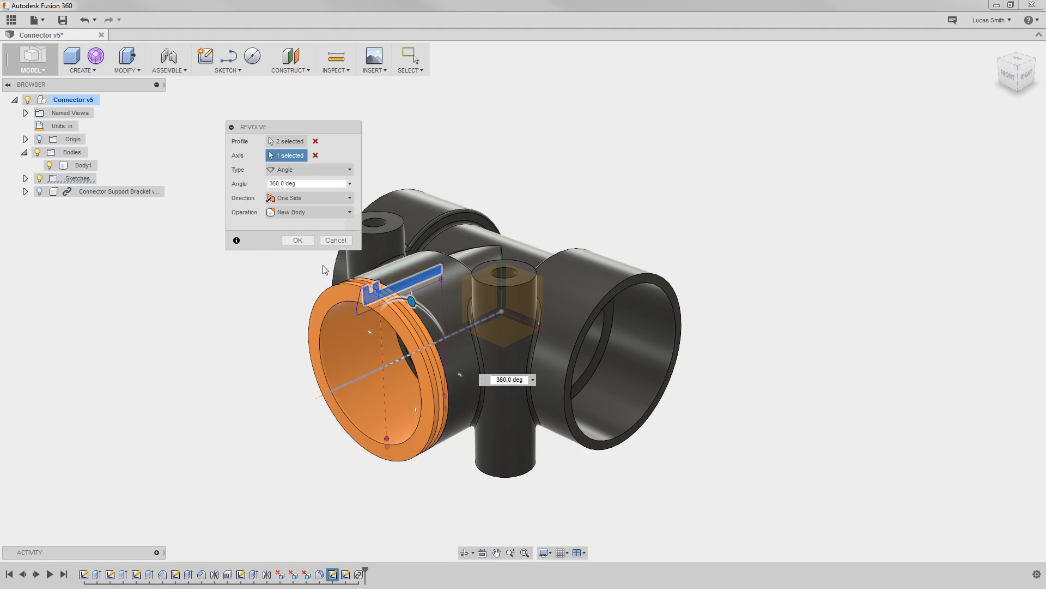
click(298, 241)
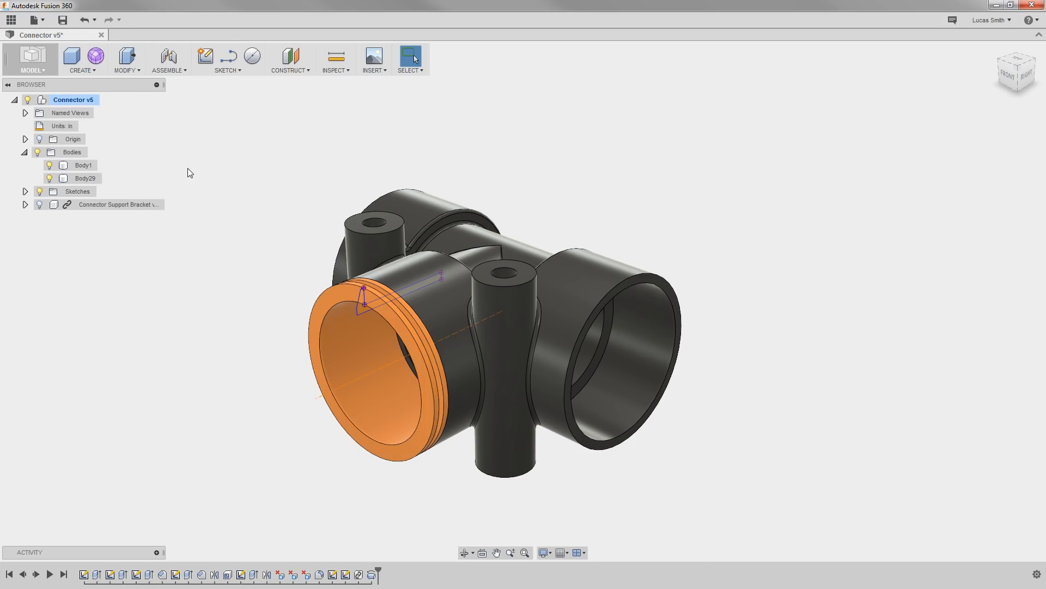
- Circular-pattern the ring body about the vertical origin axis with quantity 4, suppressing the instance without a tube, and expand the pattern's body group
click(94, 72)
mouse_move(103, 265)
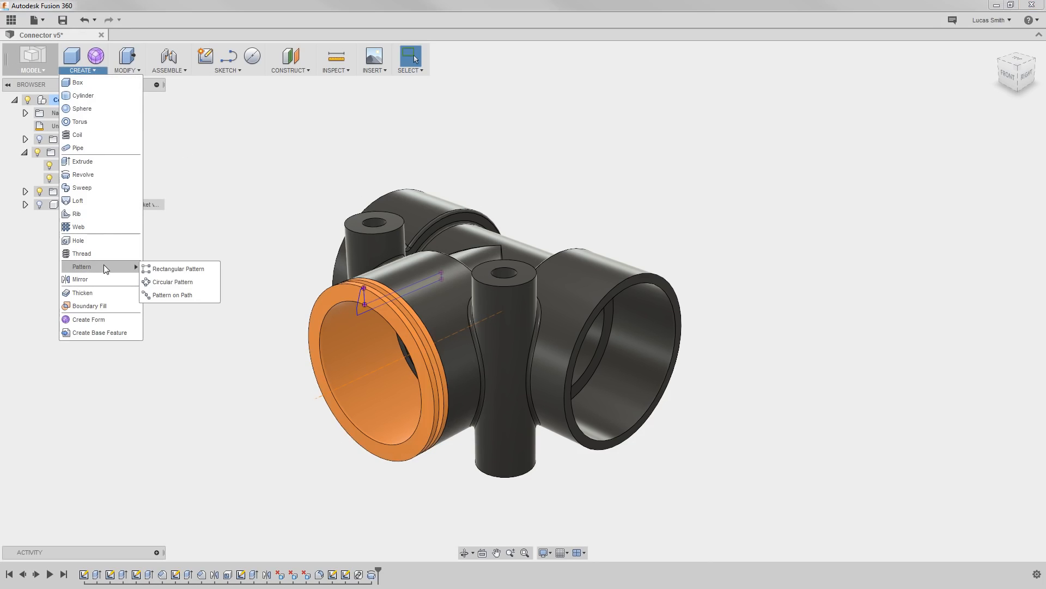
click(181, 283)
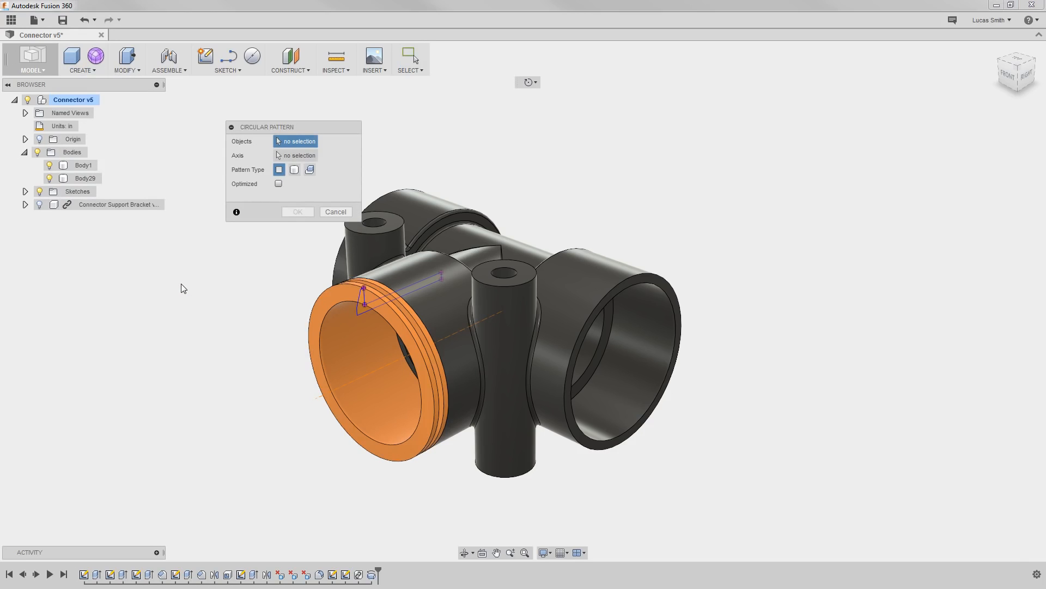
middle_drag(253, 290, 187, 282)
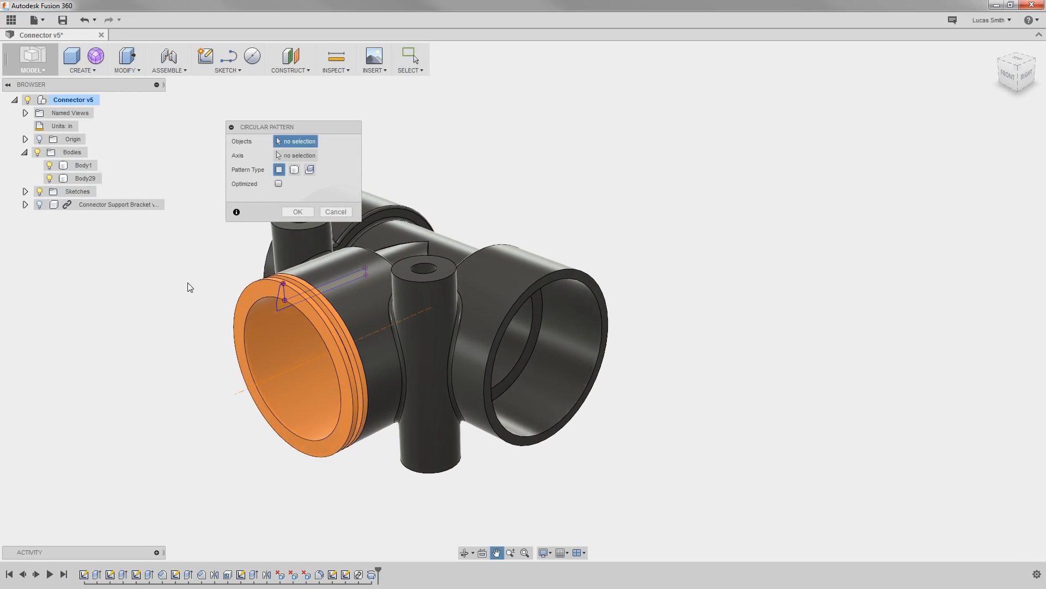
click(296, 170)
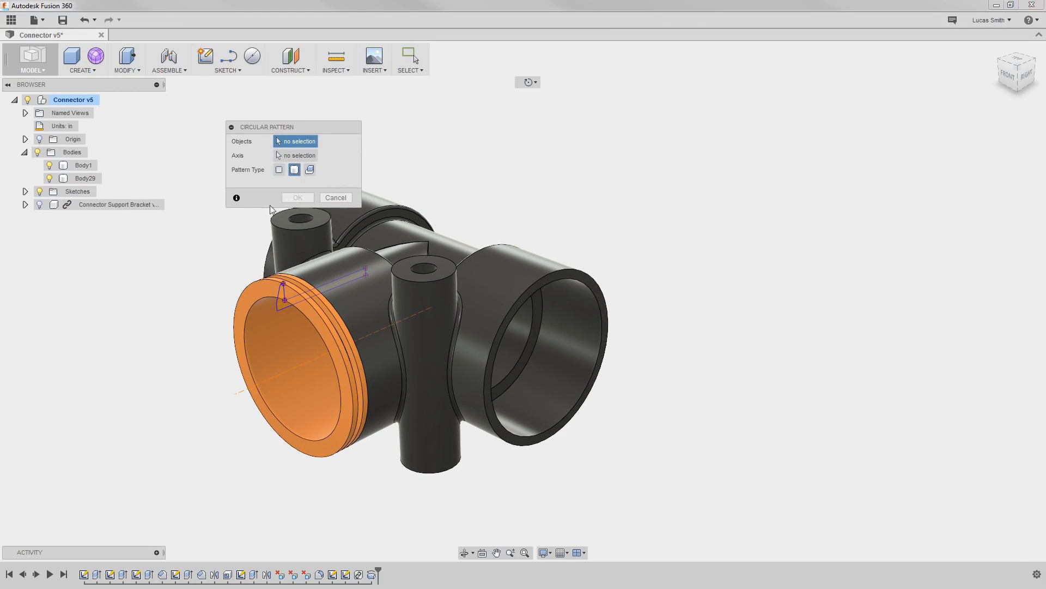
click(253, 297)
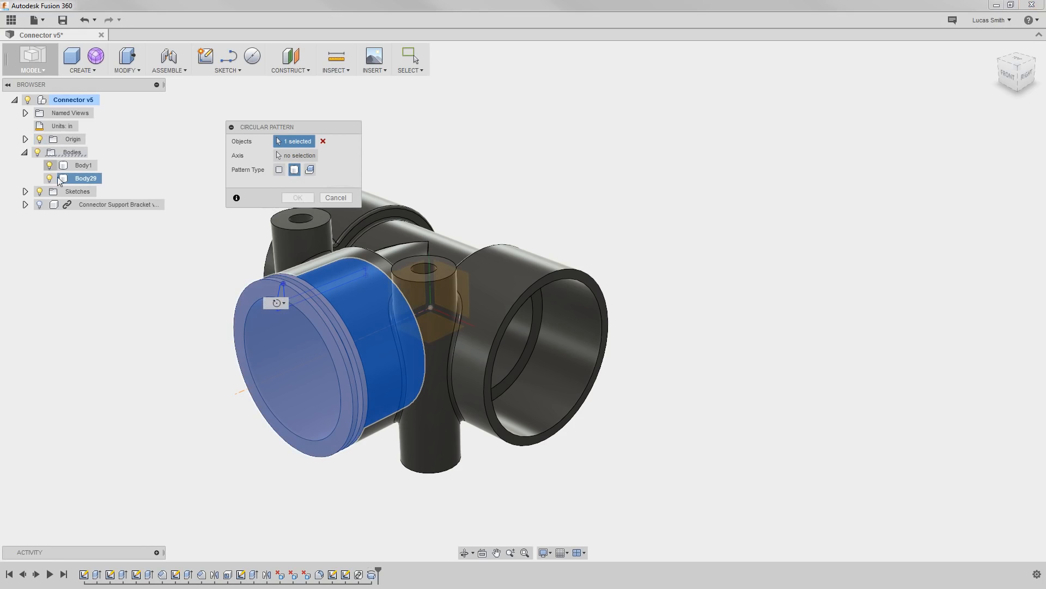
shift+middle_drag(181, 304, 158, 289)
click(296, 155)
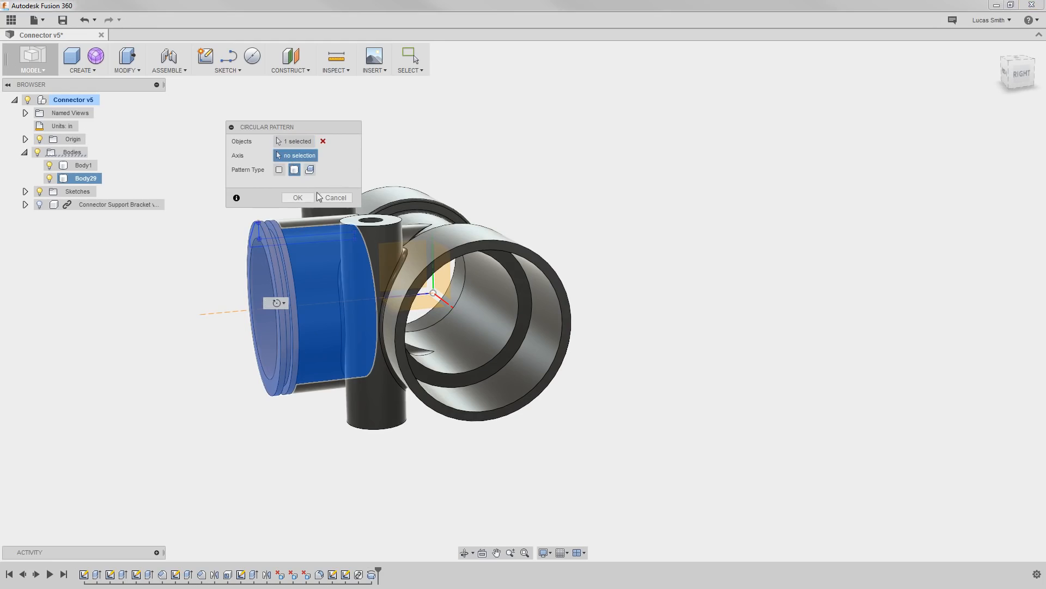
click(432, 284)
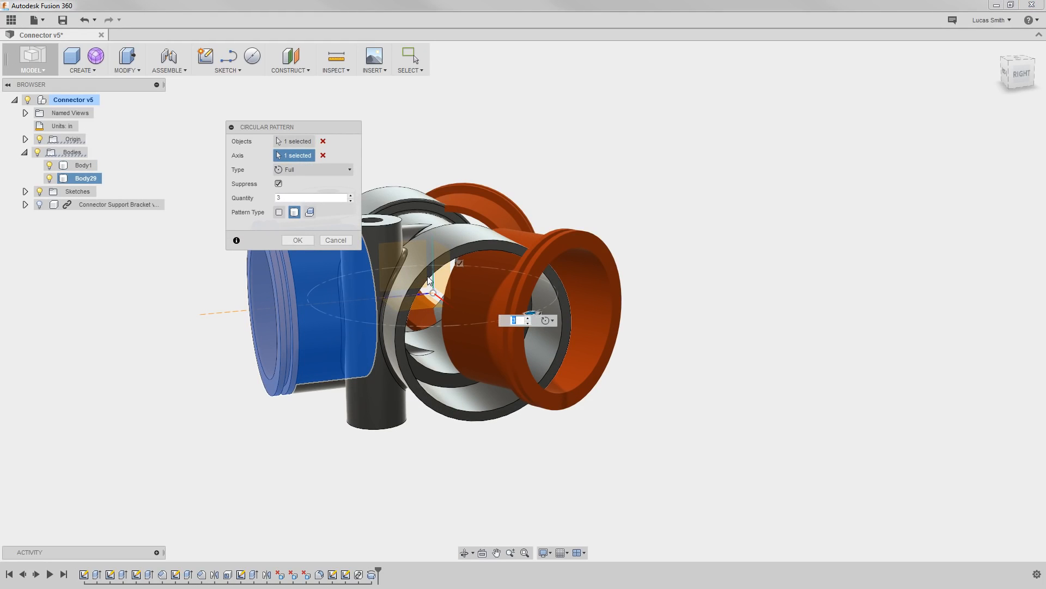
click(350, 196)
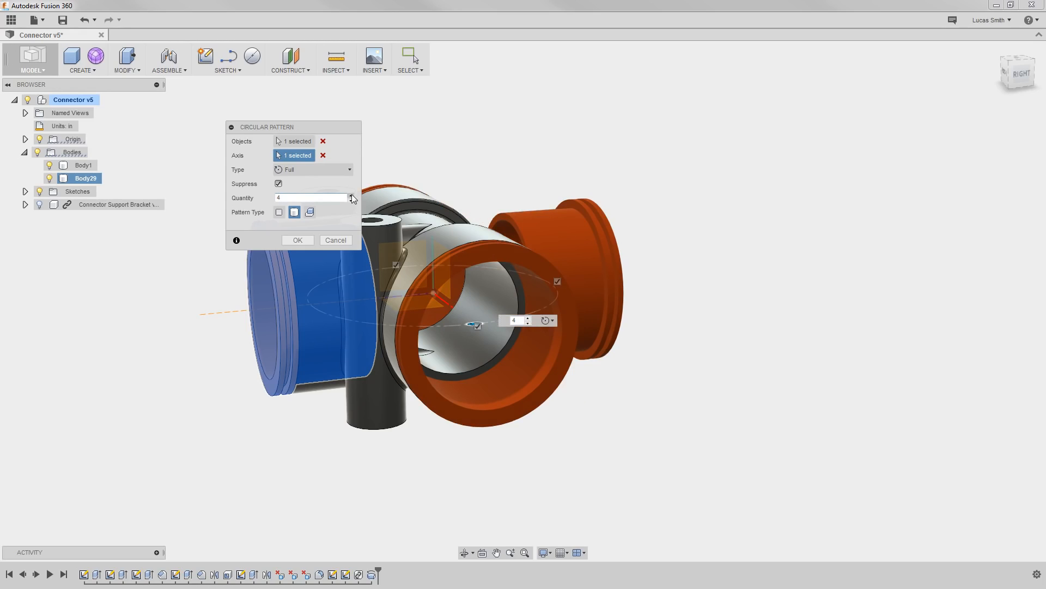
click(557, 282)
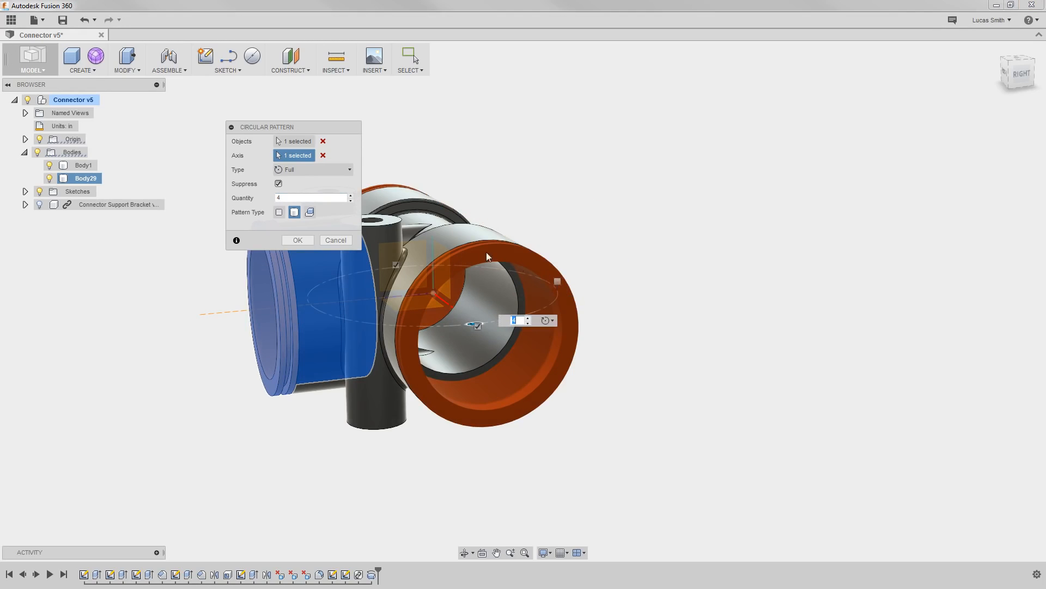
click(298, 240)
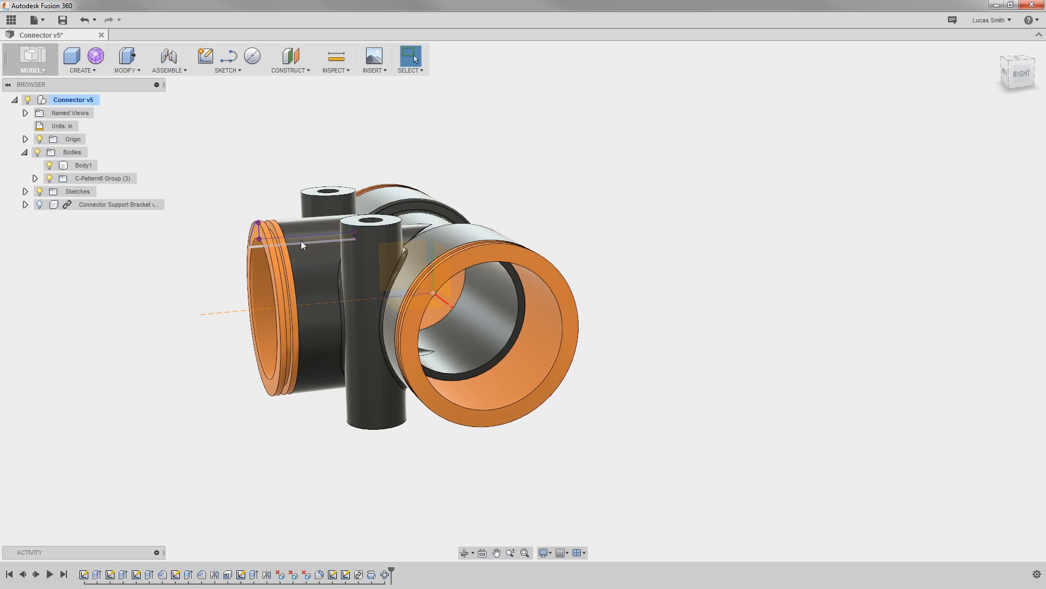
shift+middle_drag(194, 243, 219, 256)
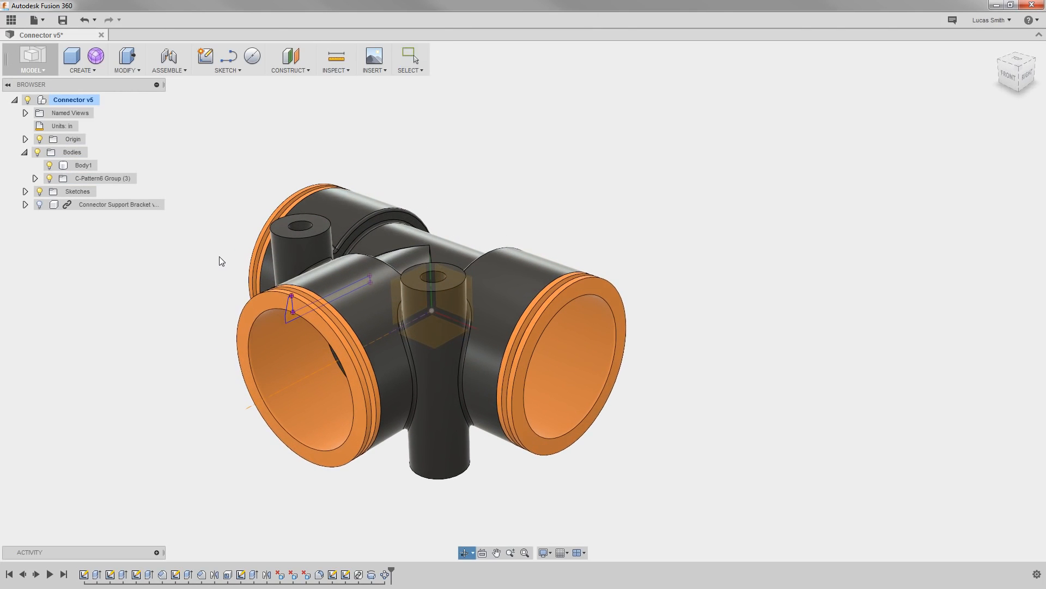
key(Escape)
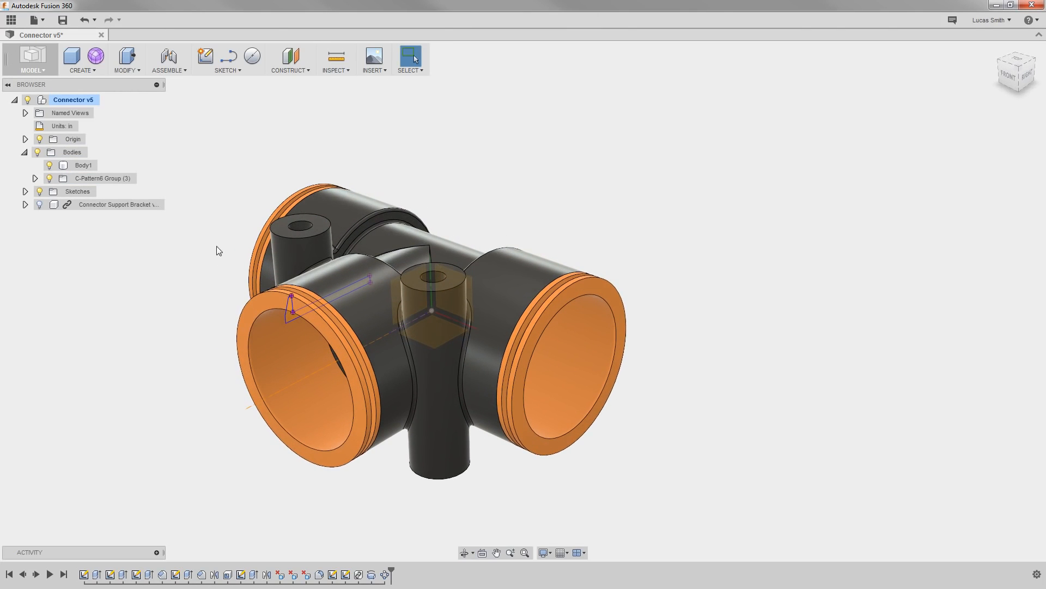
click(34, 178)
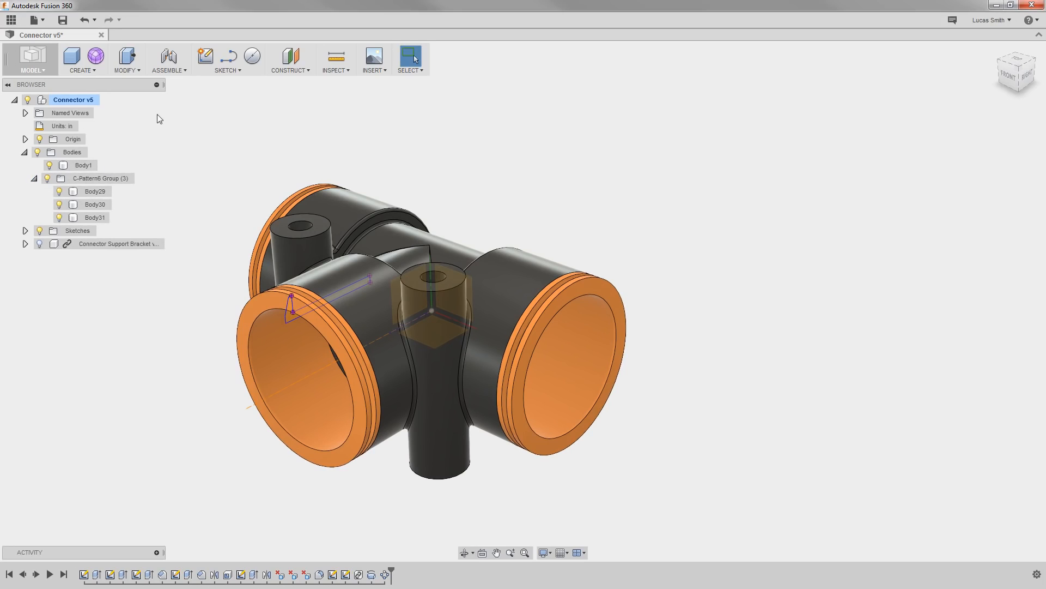
- Chamfer the original ring's outer front edge by 0.02 in and move the chamfer before the circular pattern in the timeline
click(139, 73)
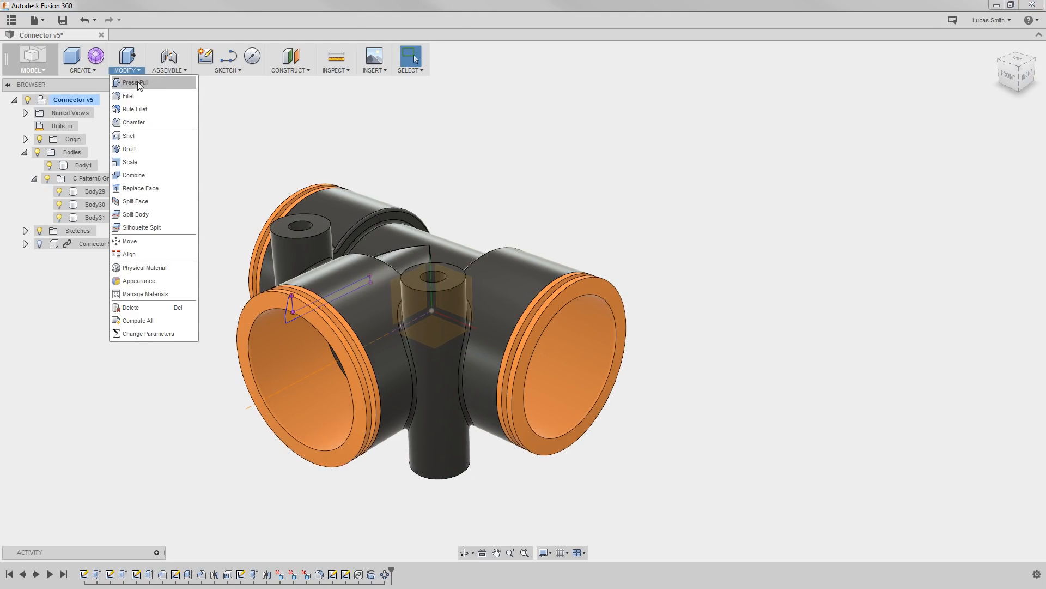
click(139, 121)
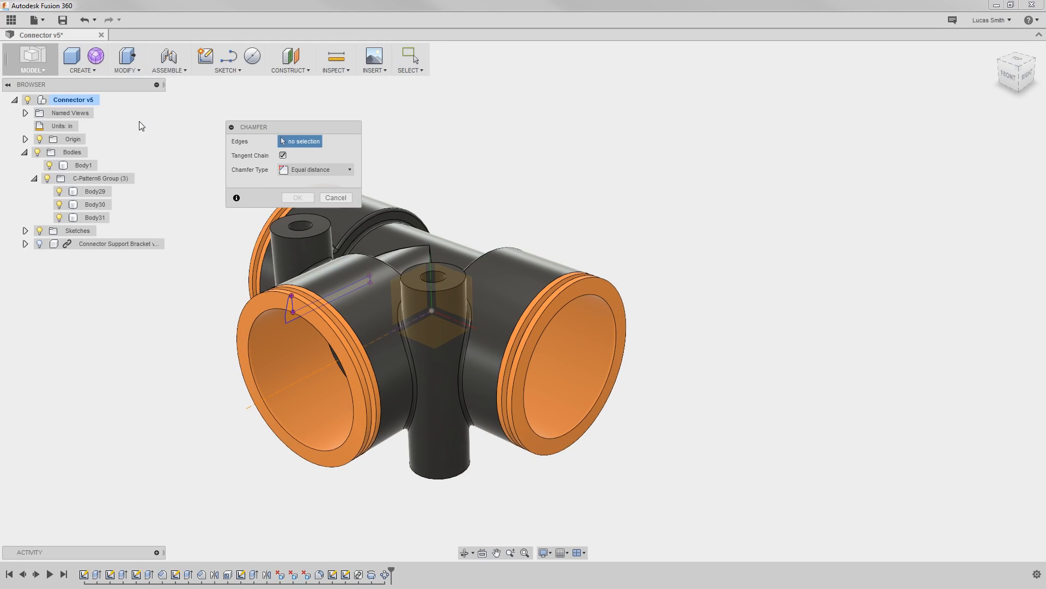
click(244, 305)
text(.02)
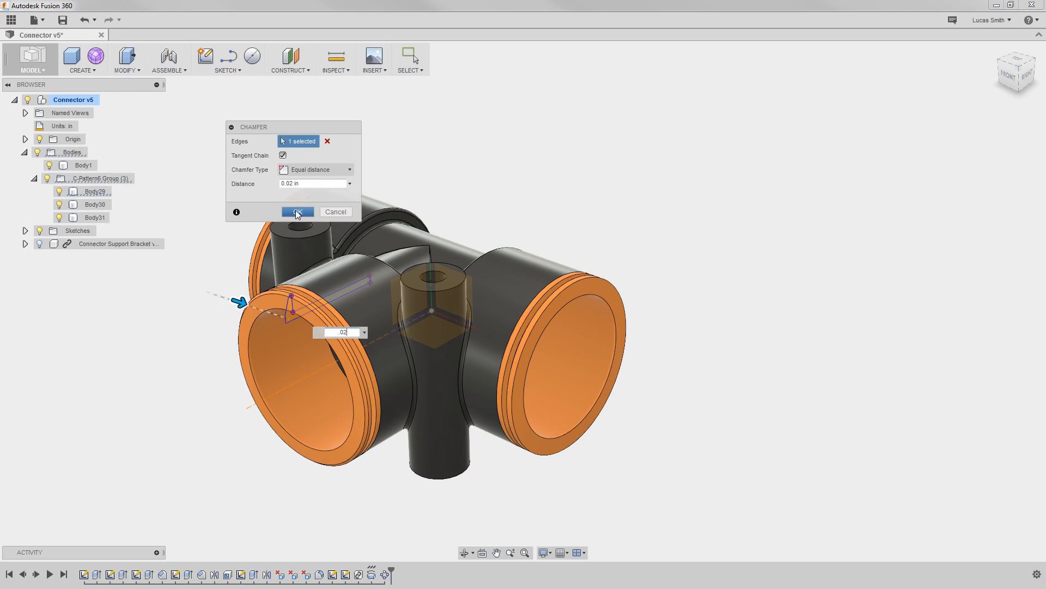
click(297, 212)
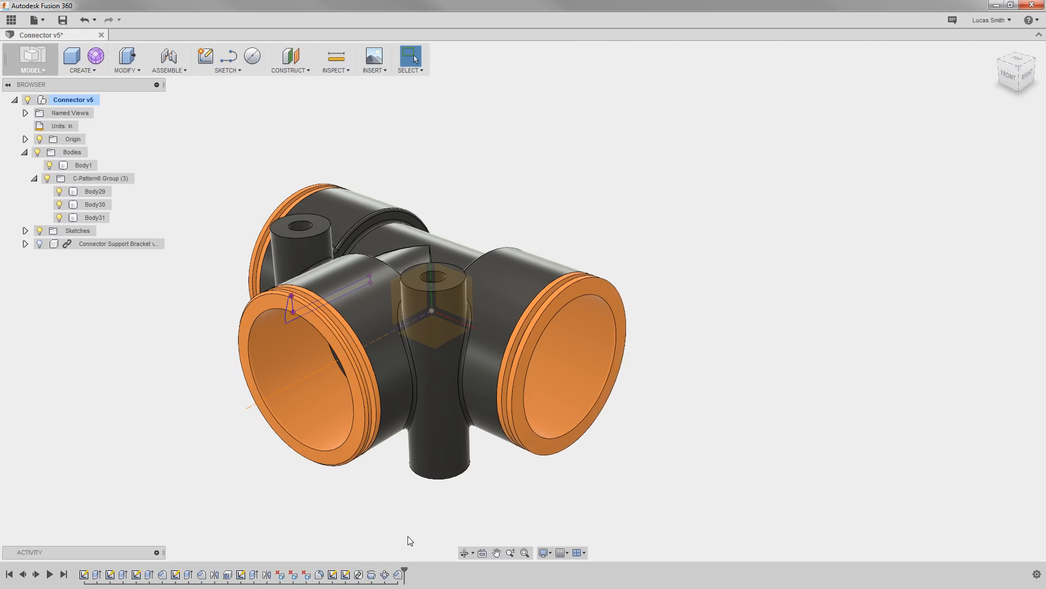
click(398, 575)
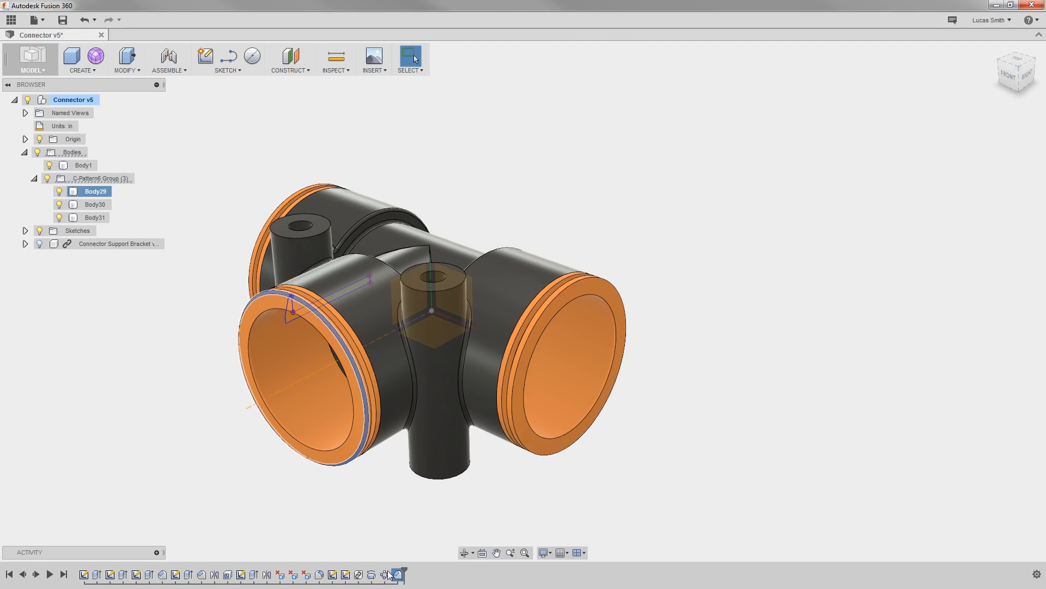
drag(398, 575, 377, 576)
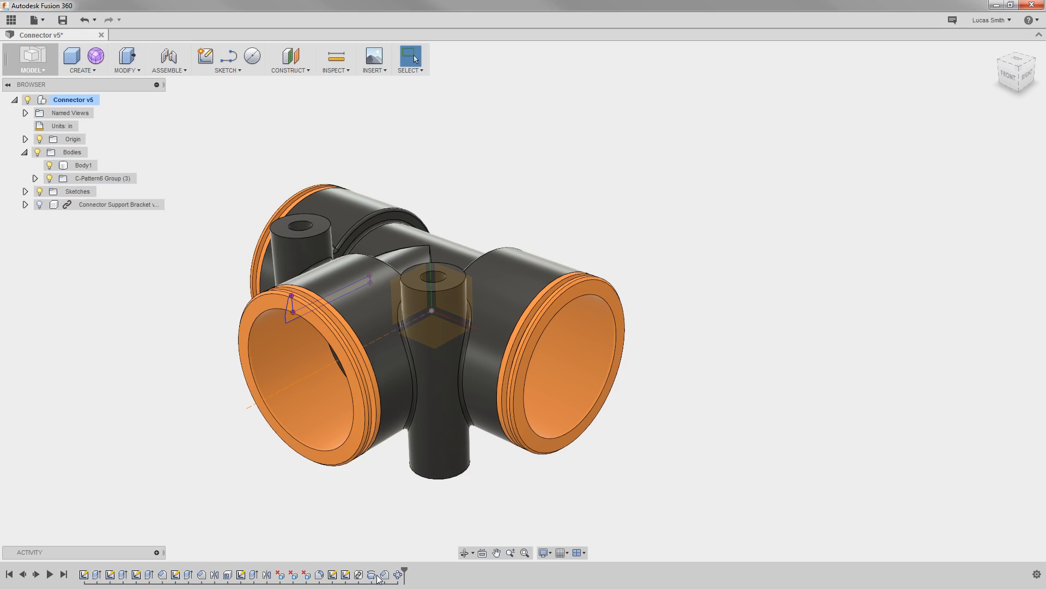
- Delete the chamfer, circular pattern and ring revolve features from the timeline
click(385, 577)
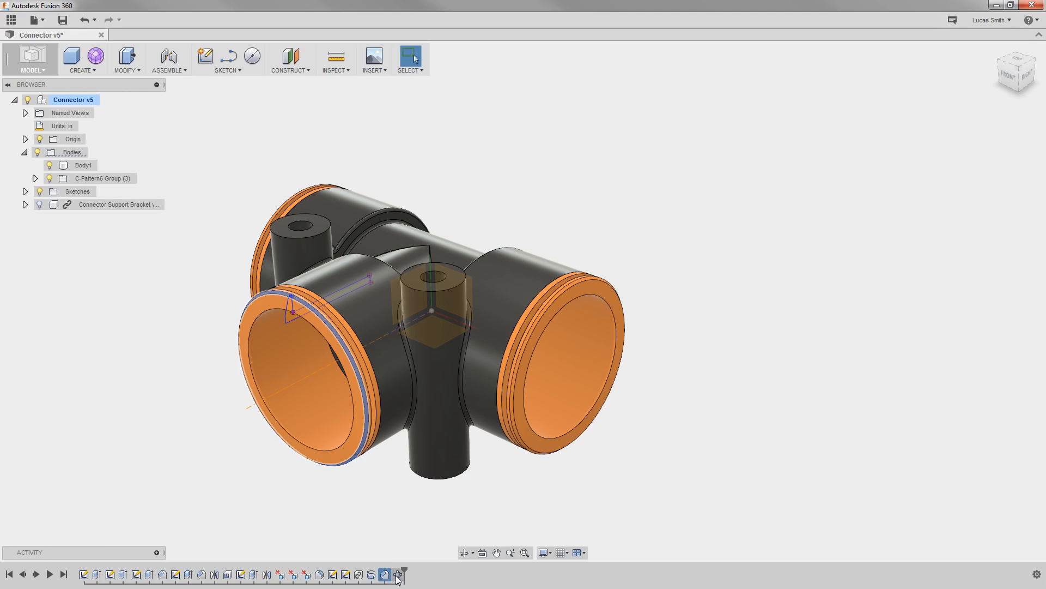
ctrl+click(398, 579)
key(Delete)
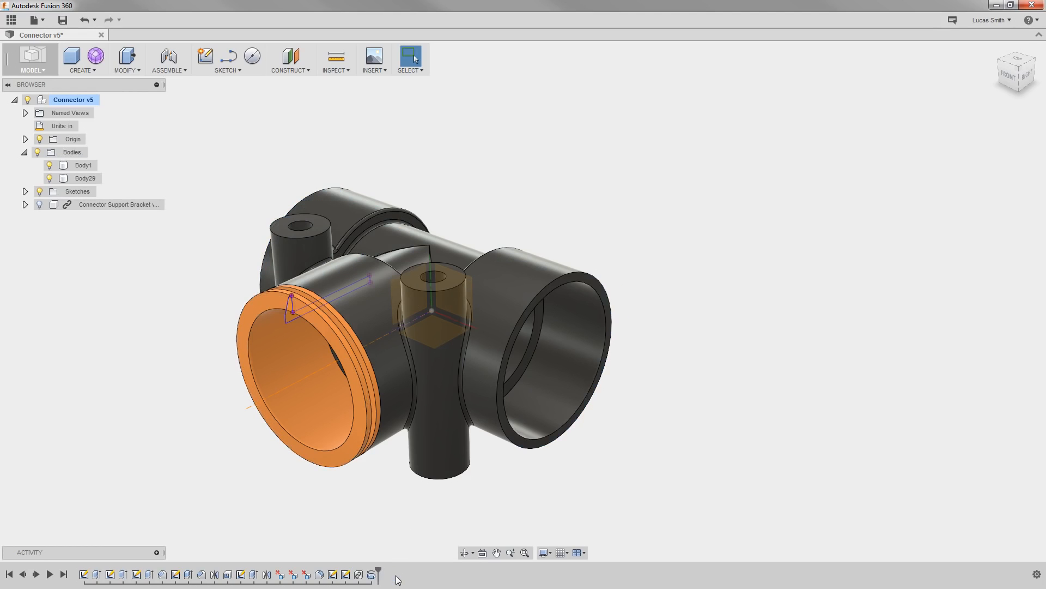
click(373, 574)
key(Delete)
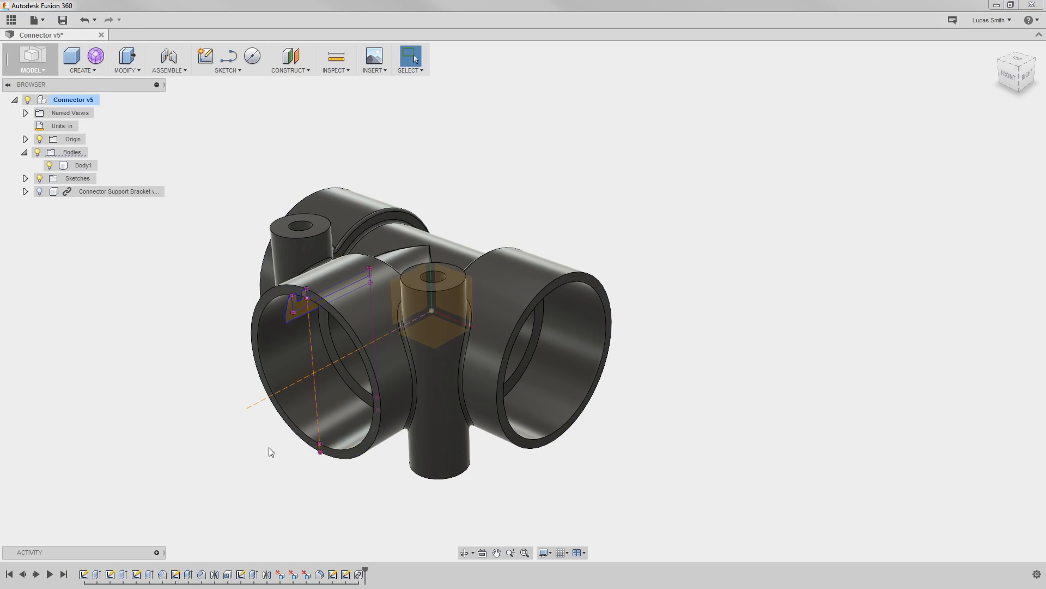
- Revolve the two Ring Sketch profiles 360 degrees about the tube's dashed centerline as a new component and expand its bodies in the browser
click(83, 70)
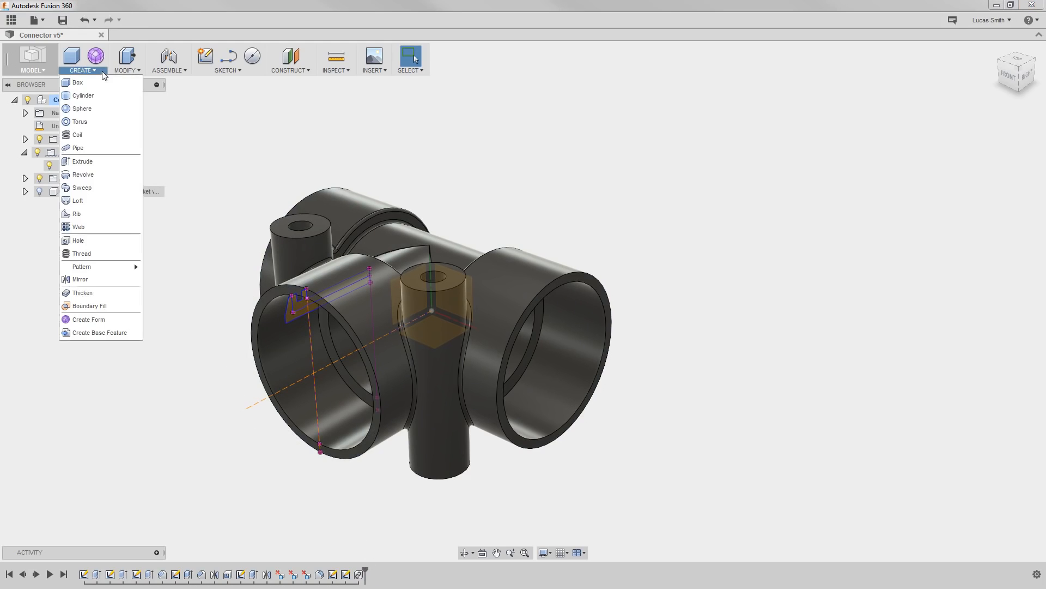
click(100, 173)
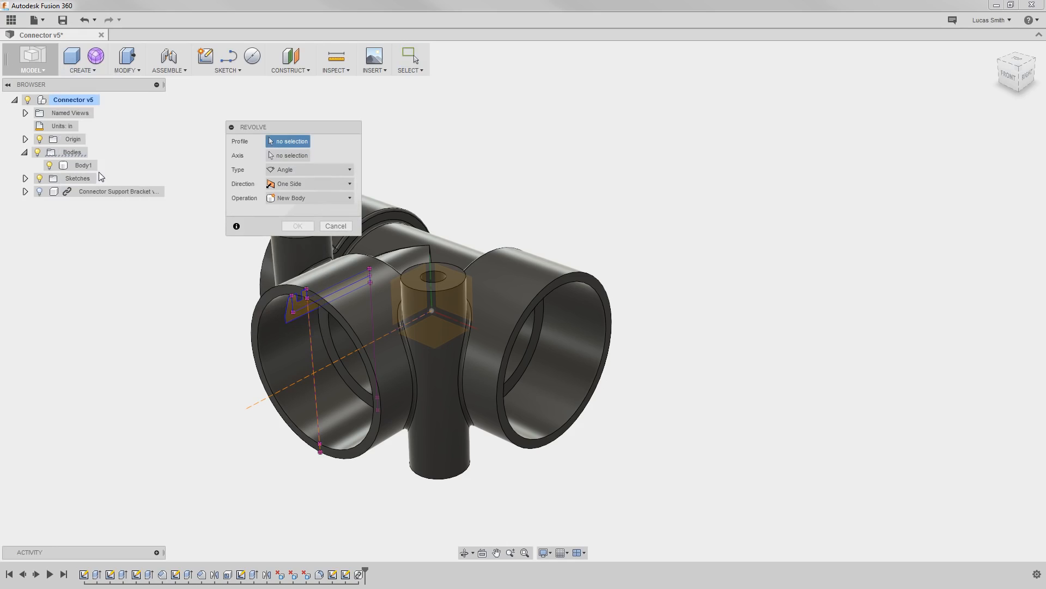
click(296, 298)
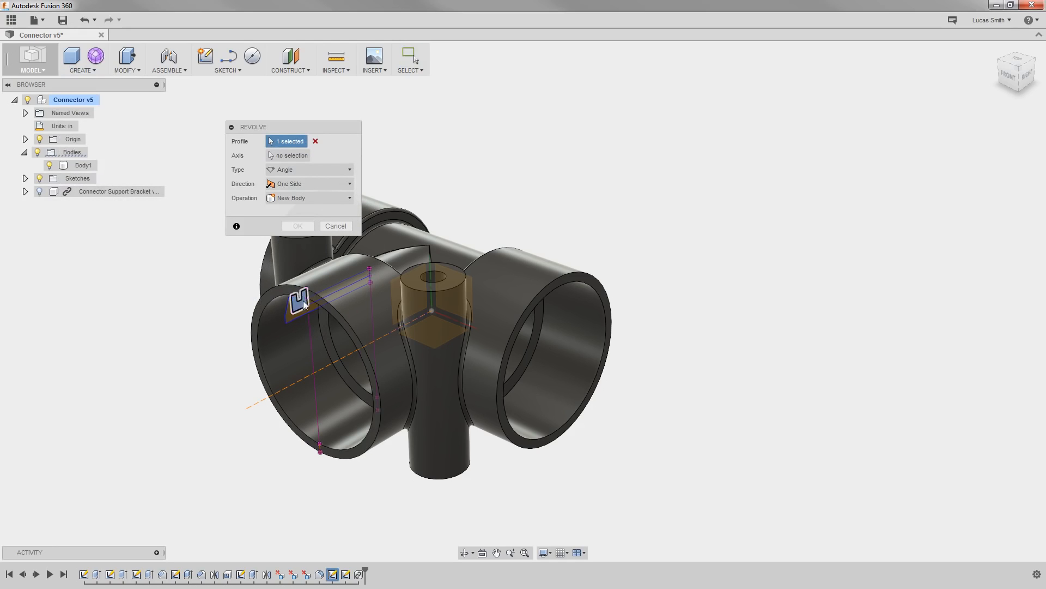
click(305, 294)
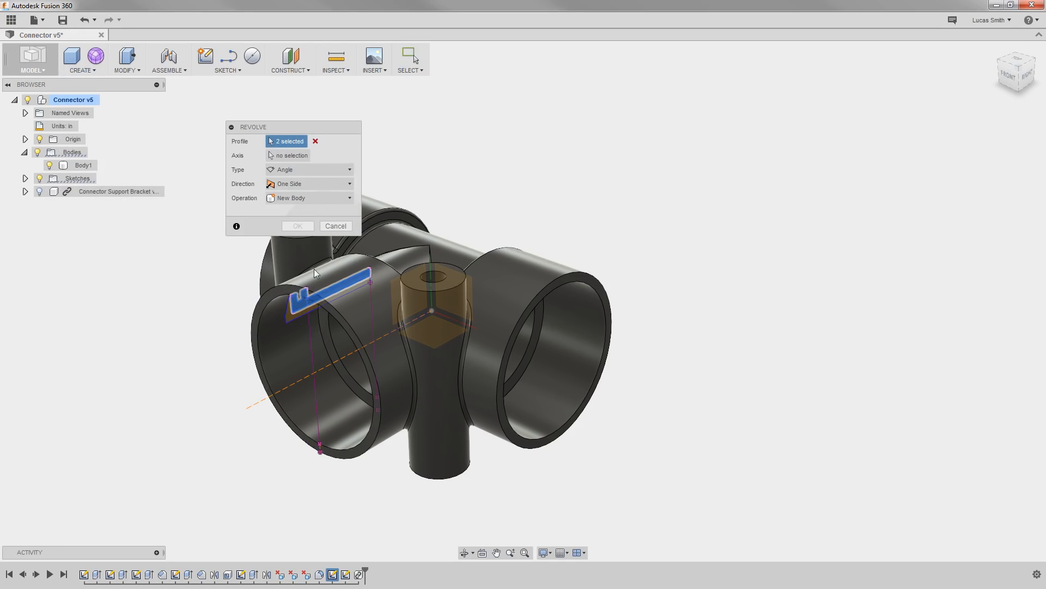
click(289, 156)
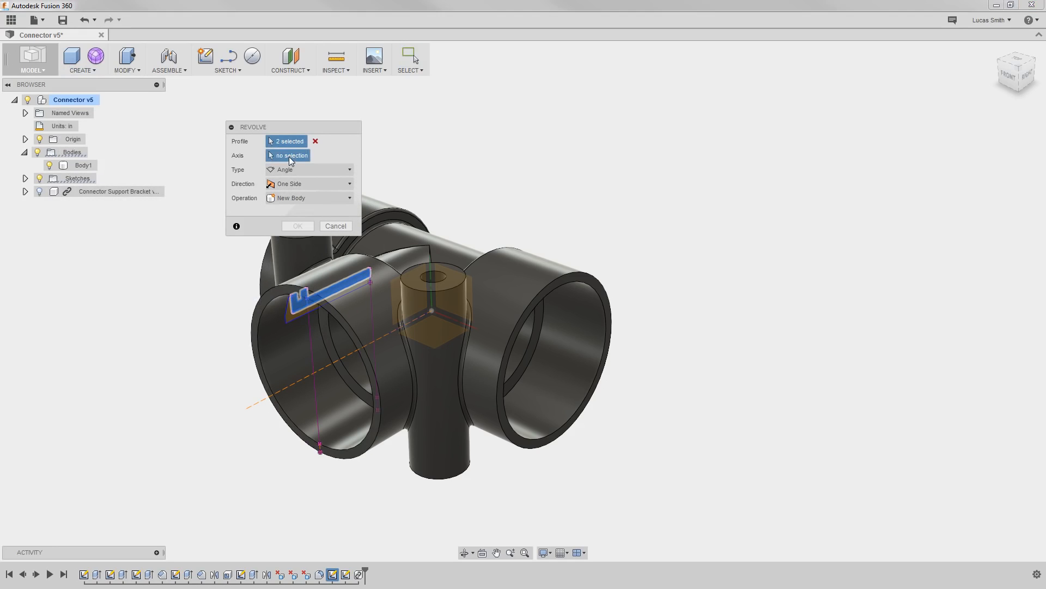
click(303, 378)
click(301, 213)
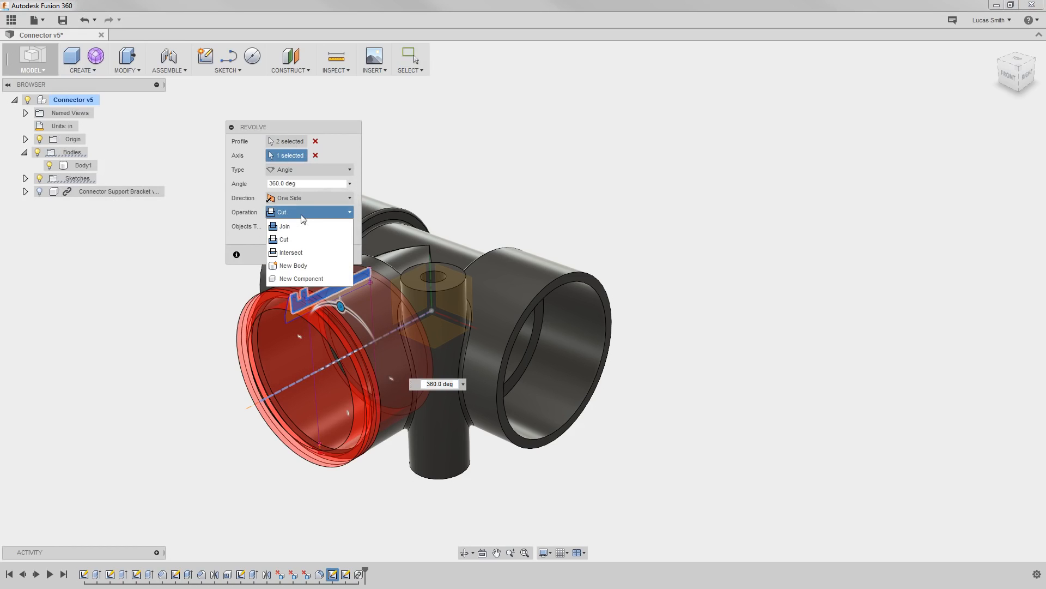
click(325, 278)
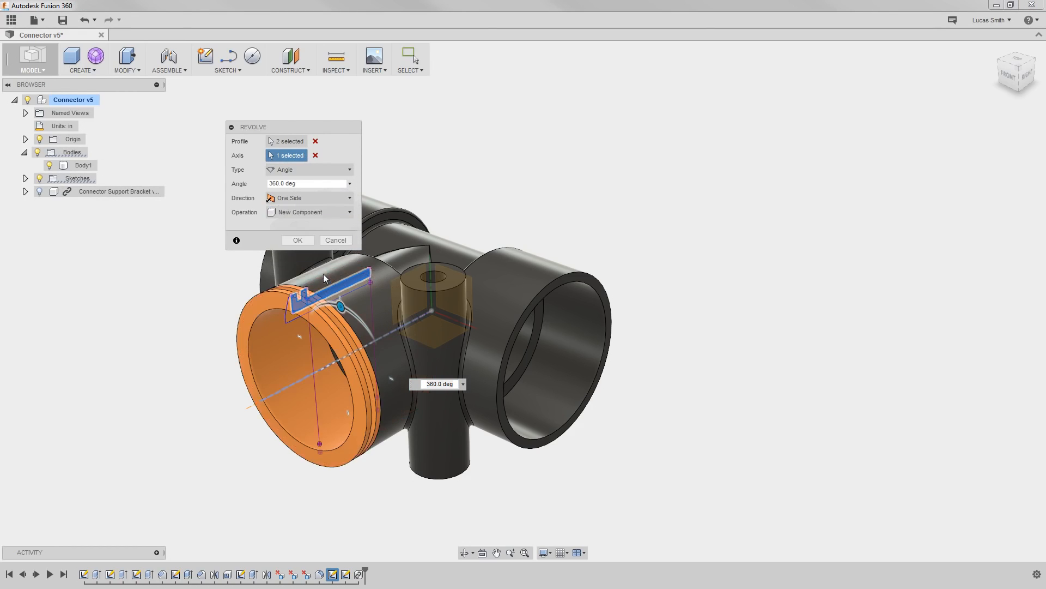
click(297, 240)
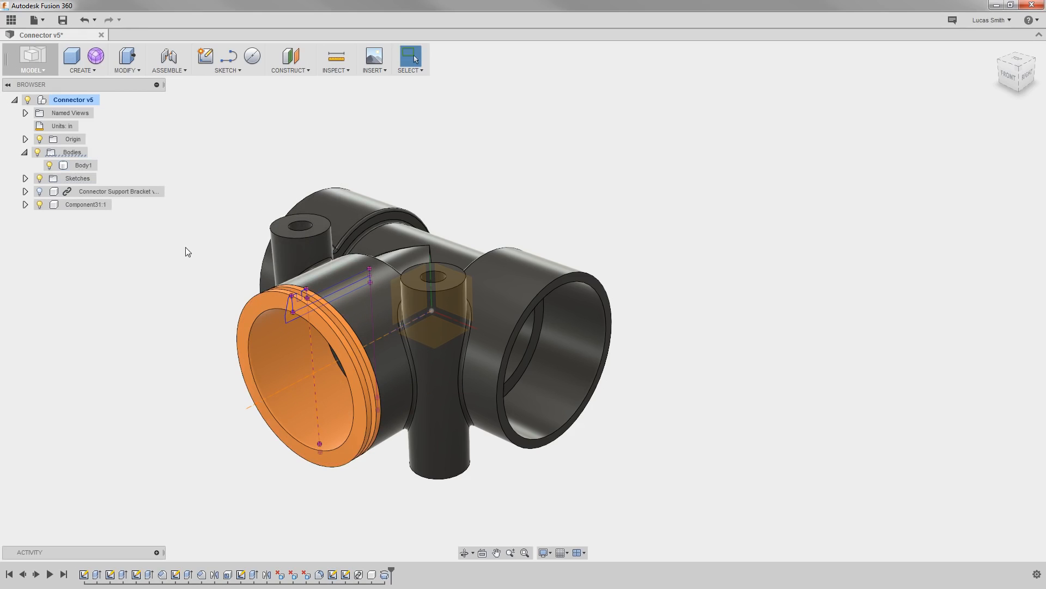
click(52, 205)
click(26, 204)
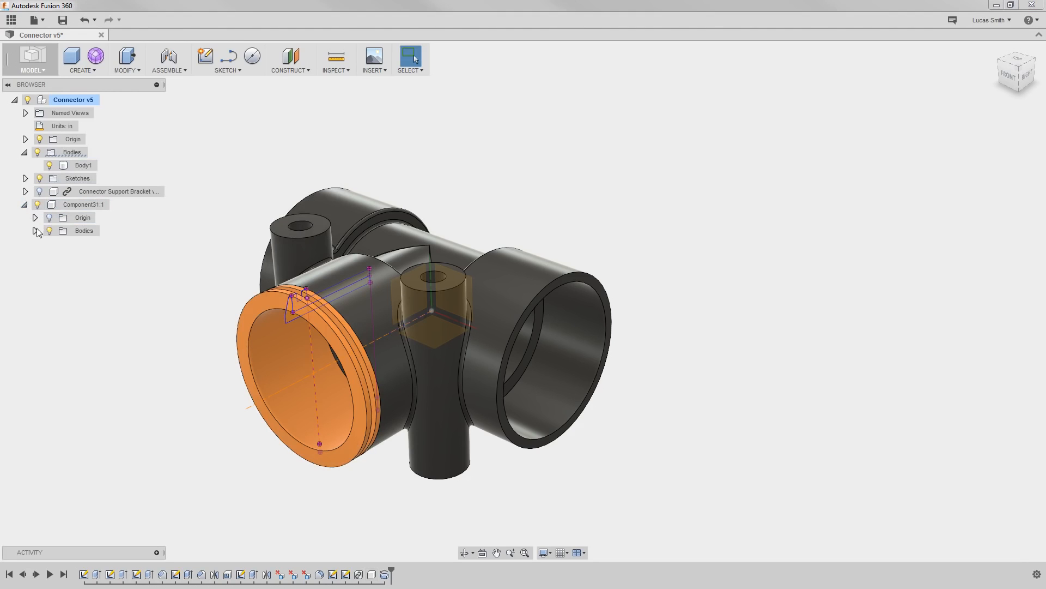
click(35, 231)
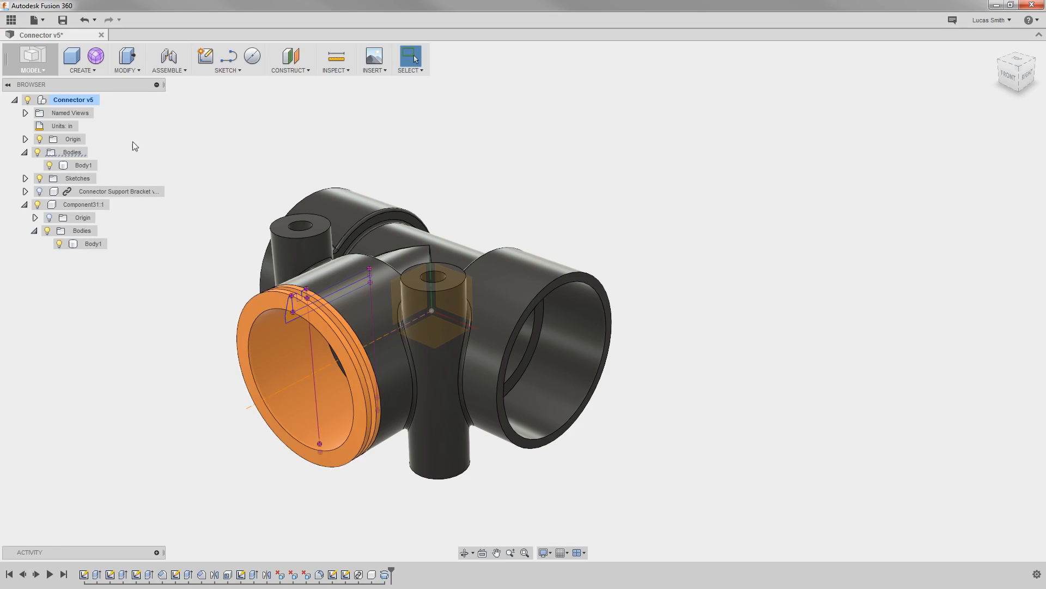
- Circular-pattern the revolved ring component about the vertical origin axis with quantity 4, suppressing the instance without a tube
click(92, 71)
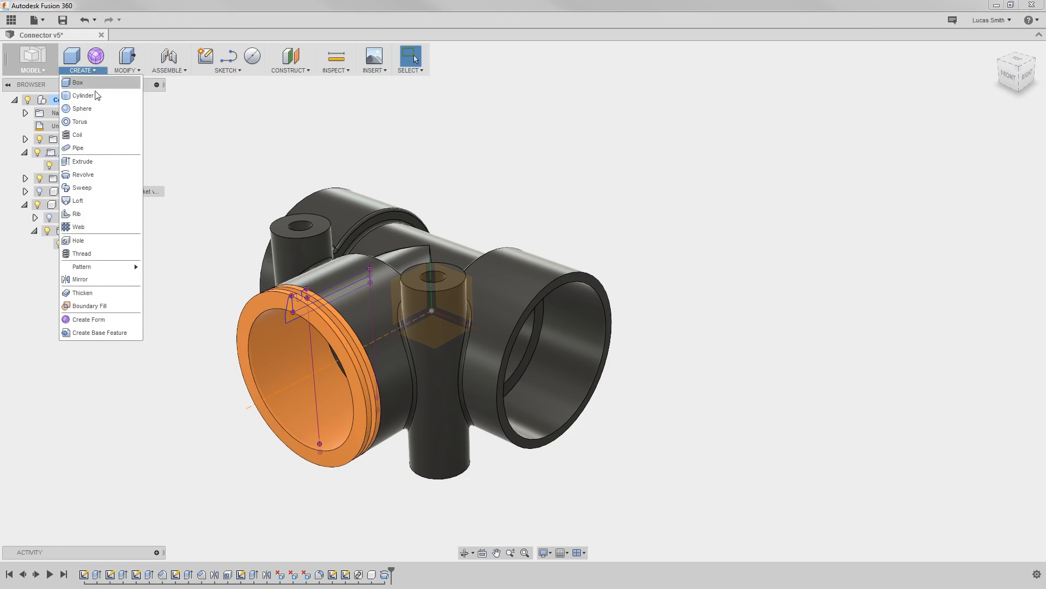
mouse_move(106, 267)
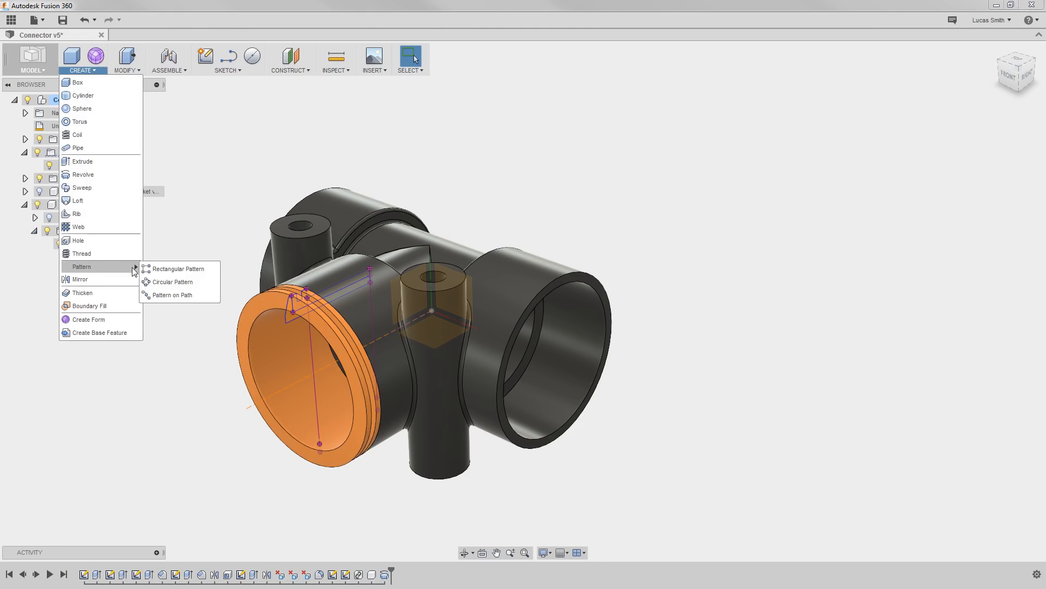
click(161, 279)
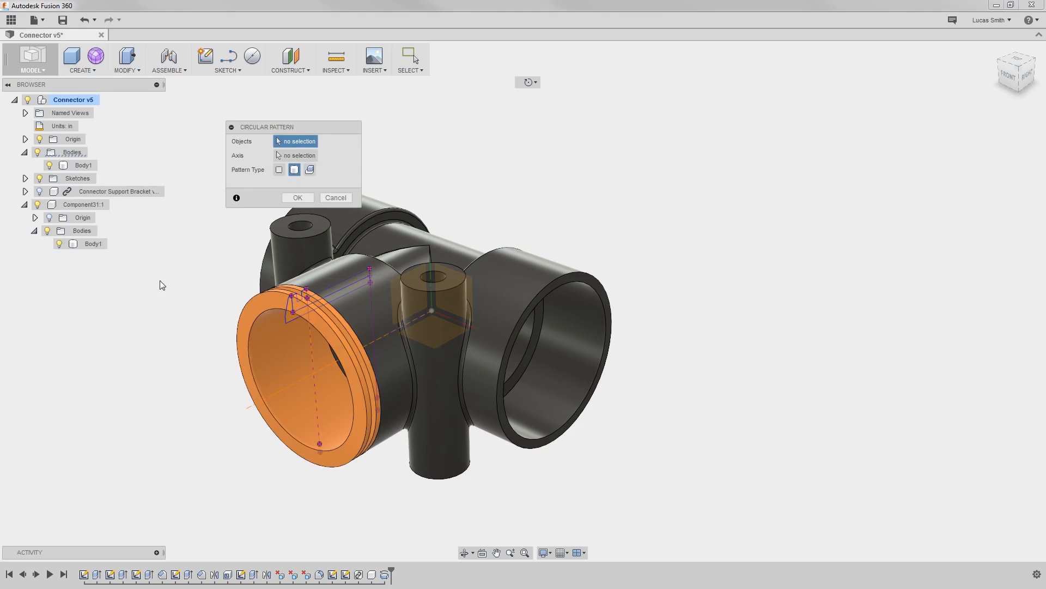
click(101, 205)
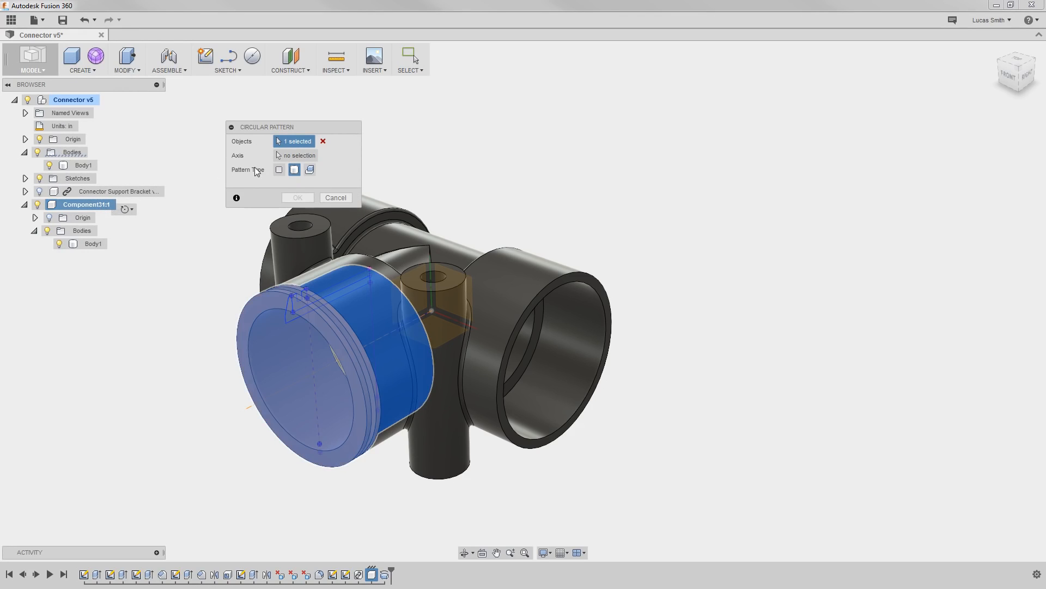
click(299, 156)
shift+middle_drag(681, 393, 650, 385)
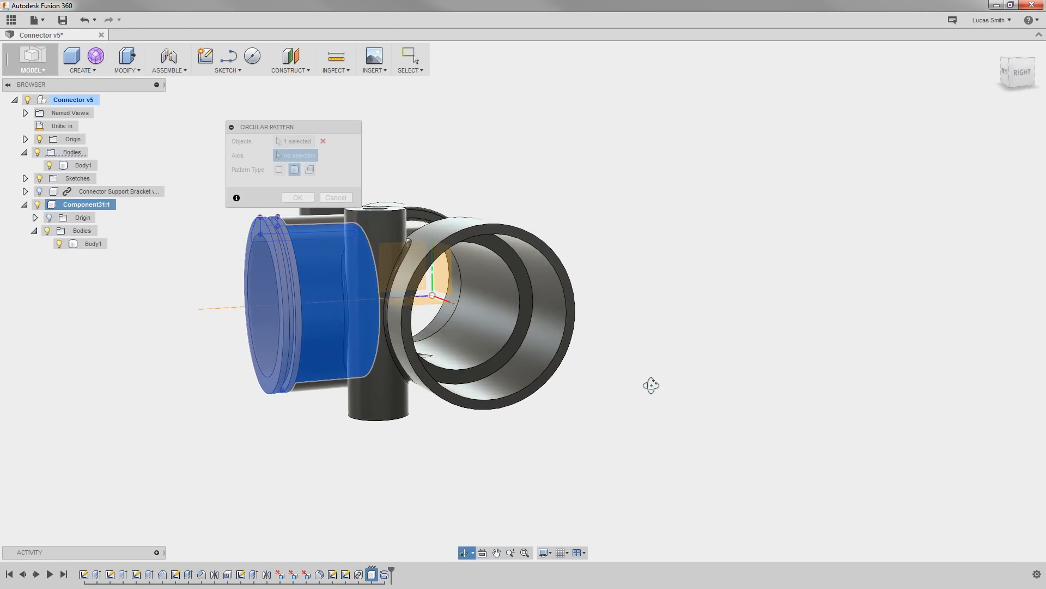
click(432, 279)
click(350, 195)
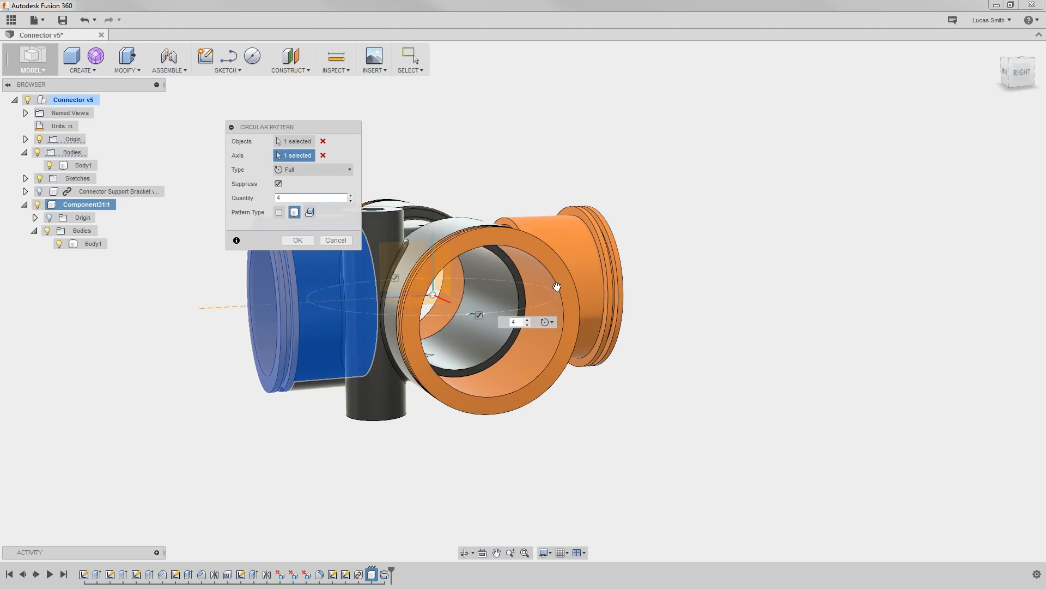
click(555, 286)
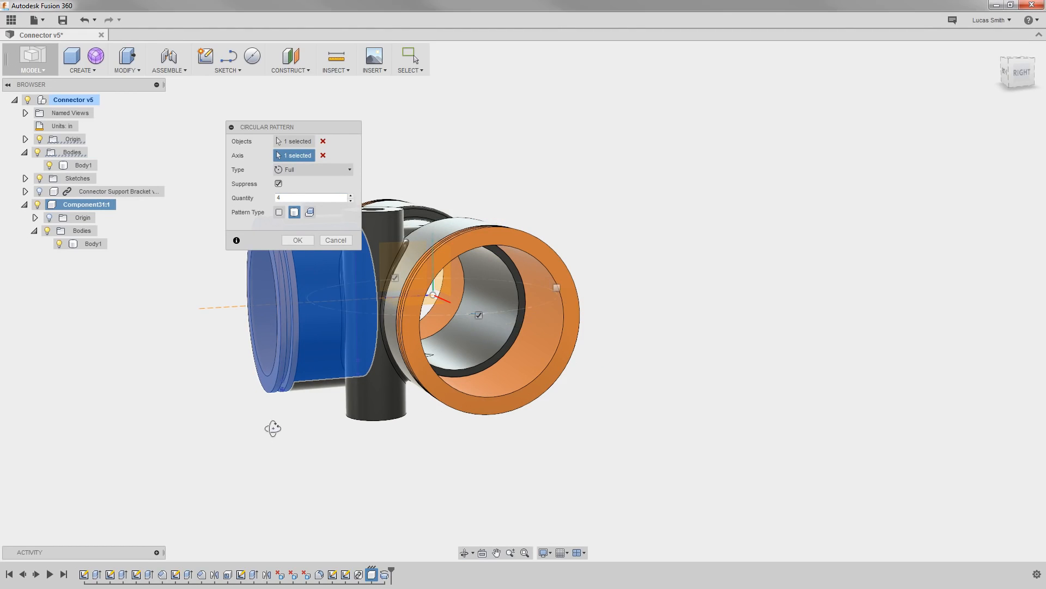
shift+middle_drag(271, 425, 294, 421)
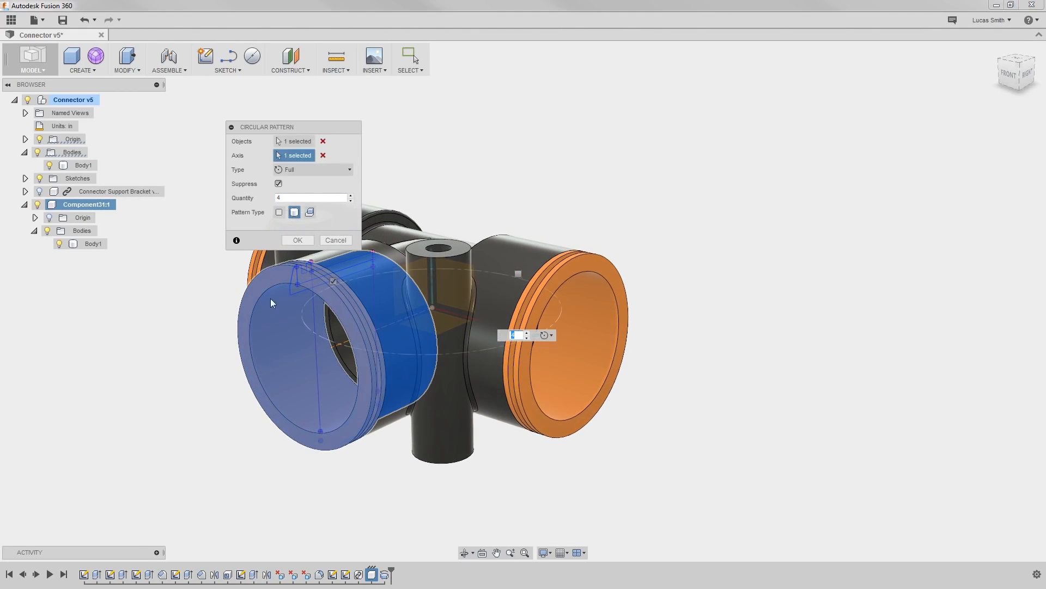
click(295, 243)
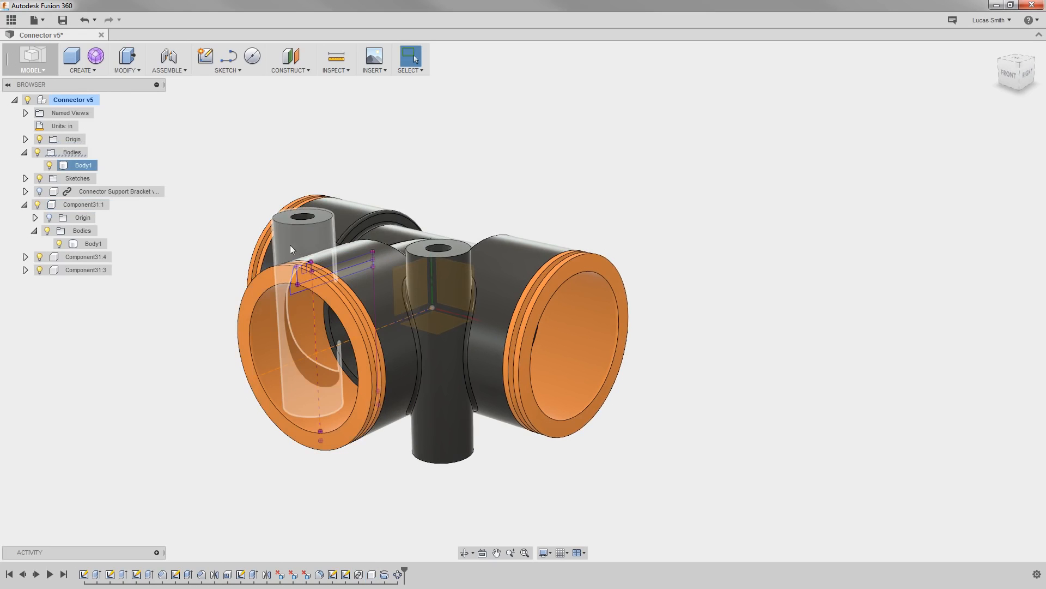
- Collapse the original revolved component in the browser and rename it Ring
click(24, 204)
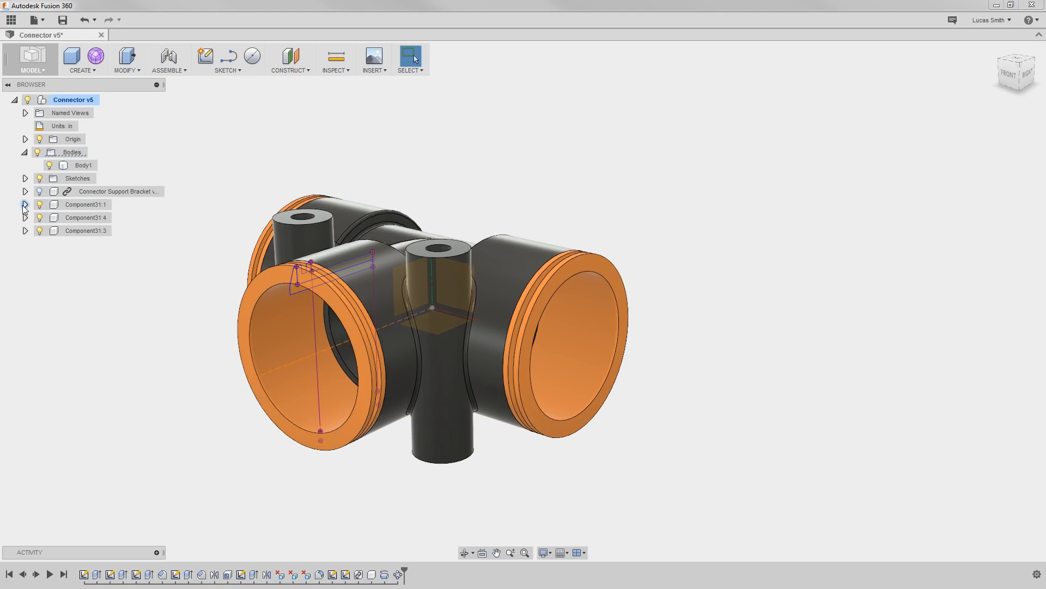
click(66, 205)
click(68, 205)
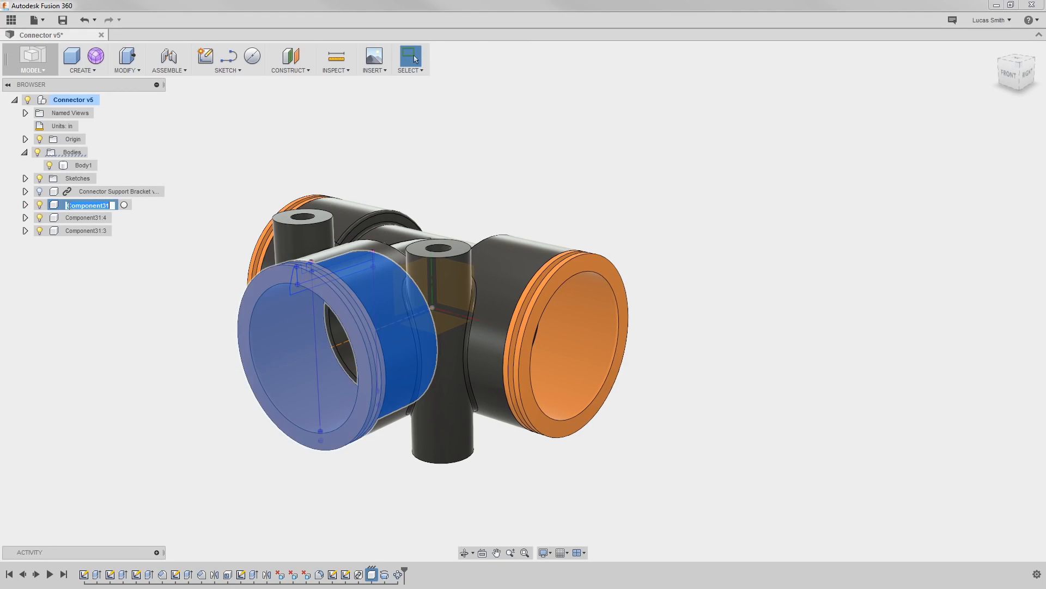
text(Ring)
key(Return)
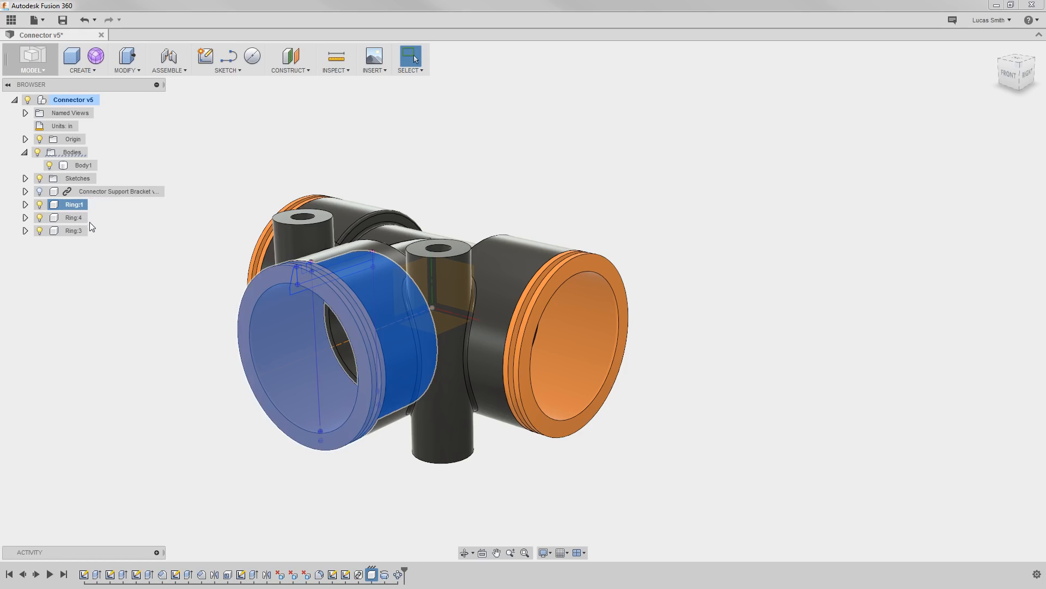
click(147, 253)
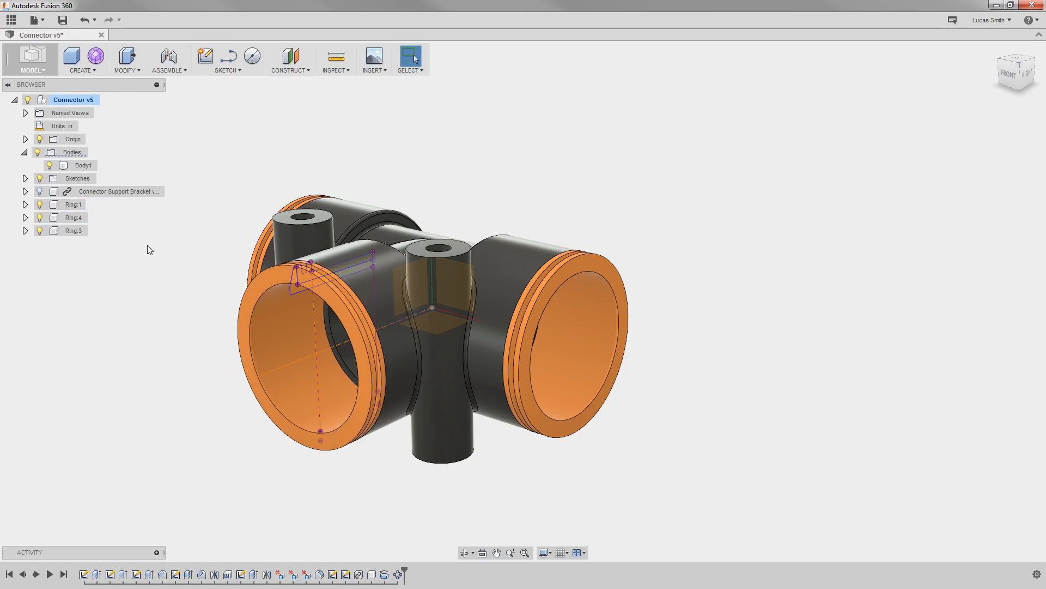
- Chamfer the outer front edge of one patterned ring instance with an equal distance of 0.03 in
click(143, 71)
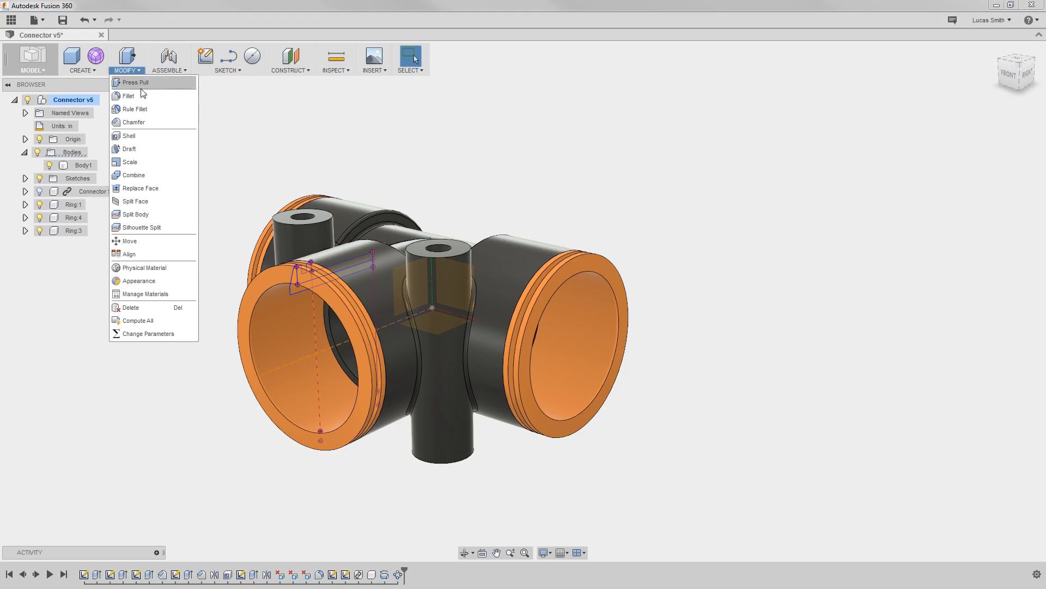
click(142, 121)
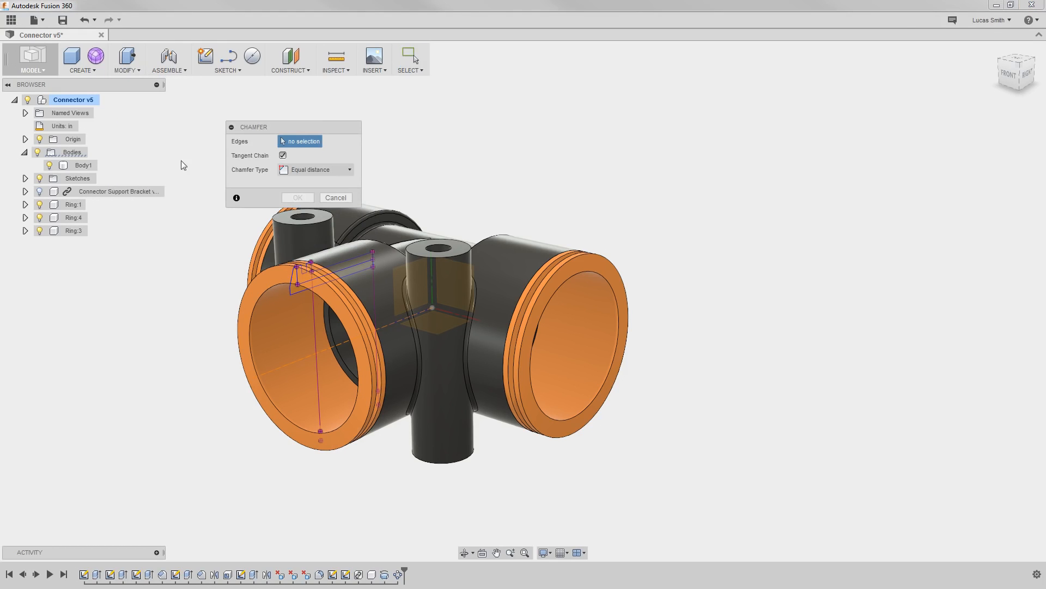
click(553, 273)
text(.03)
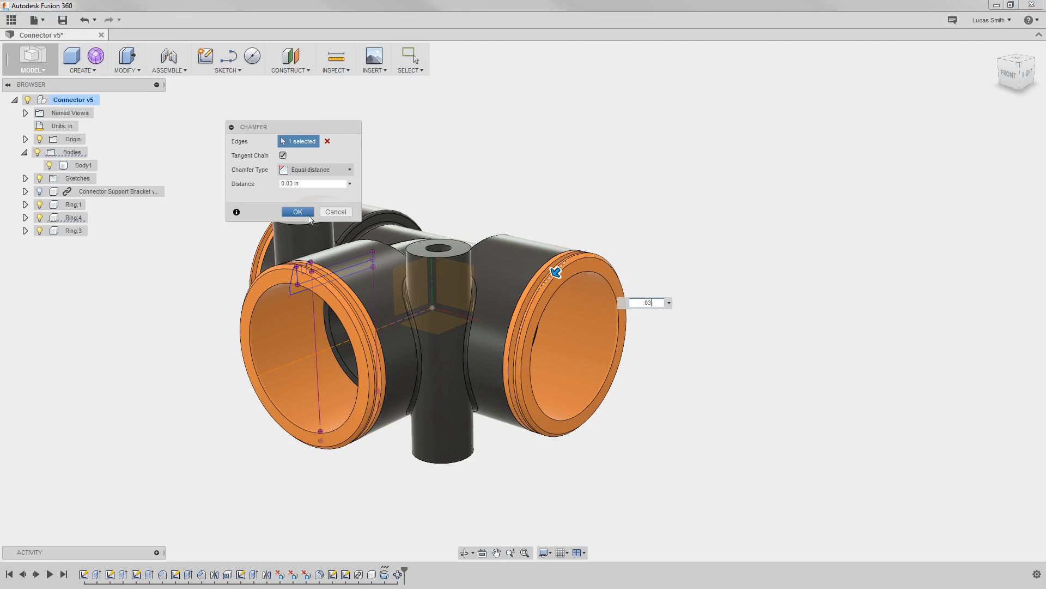
click(304, 213)
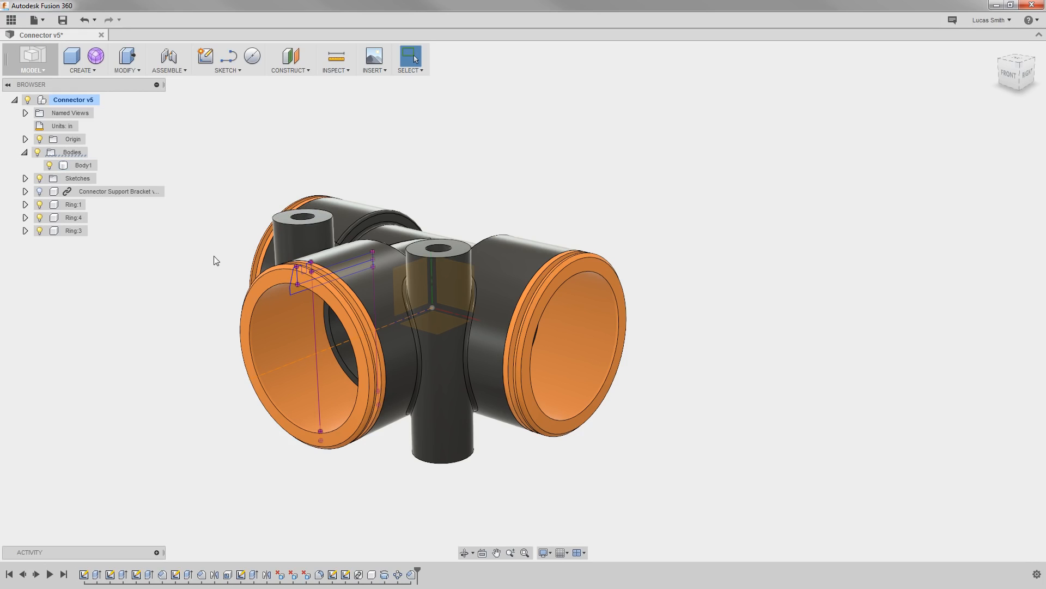
- Apply the Dark Blue Flat_Bryce appearance from the Favorites library to the ring component
mouse_move(202, 264)
shift+middle_down()
mouse_move(254, 266)
mouse_move(225, 258)
mouse_move(202, 272)
shift+middle_up()
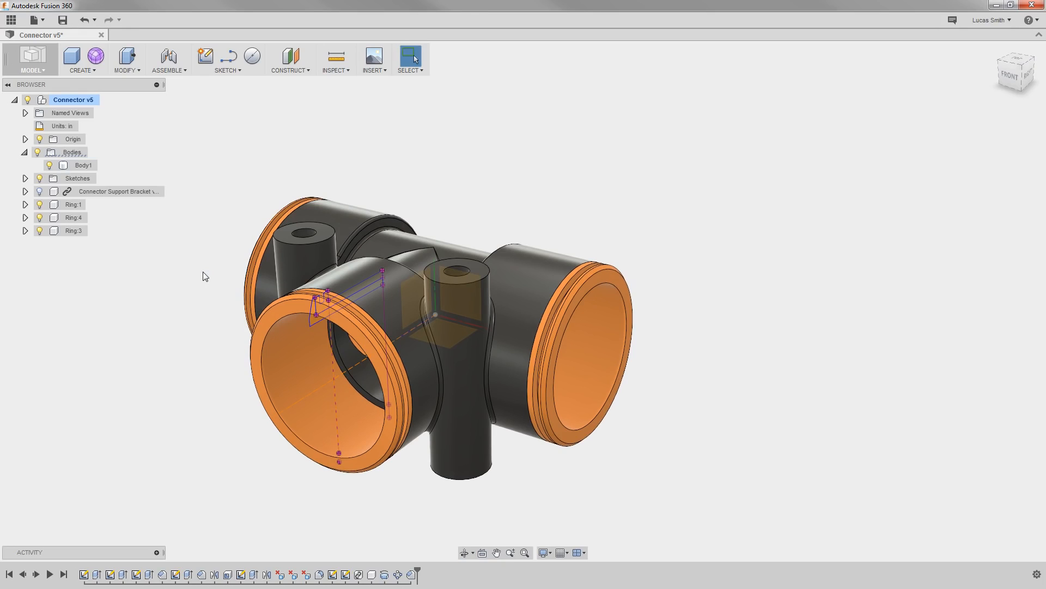
right_click(244, 129)
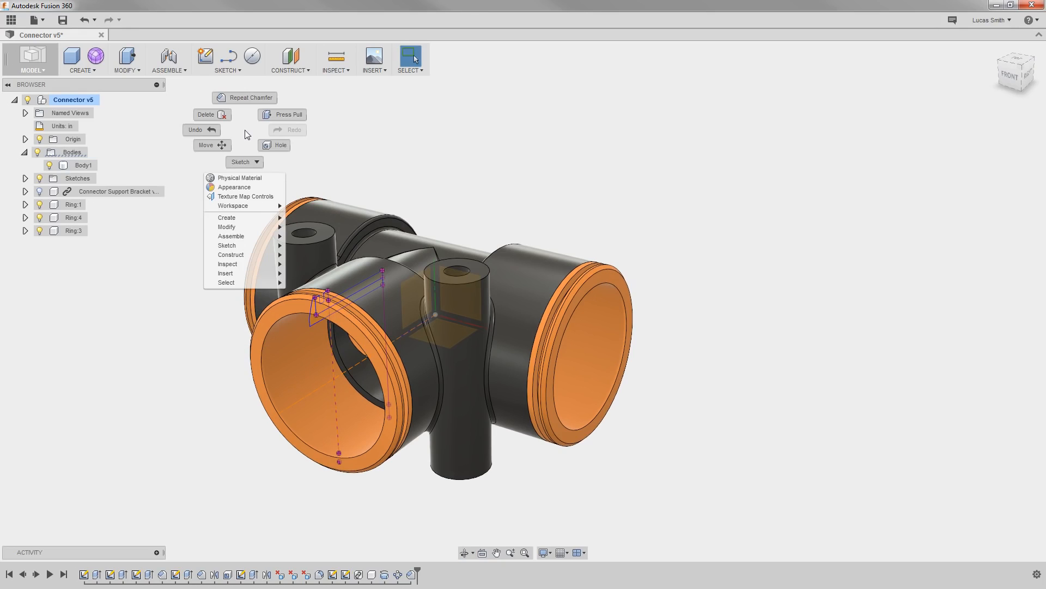
click(233, 187)
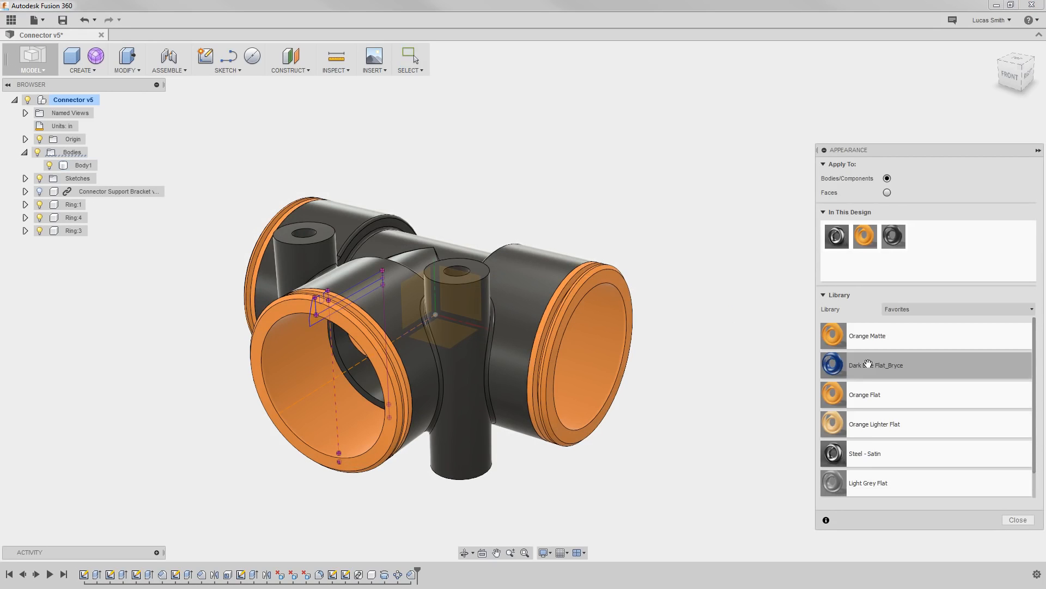
drag(868, 364, 587, 351)
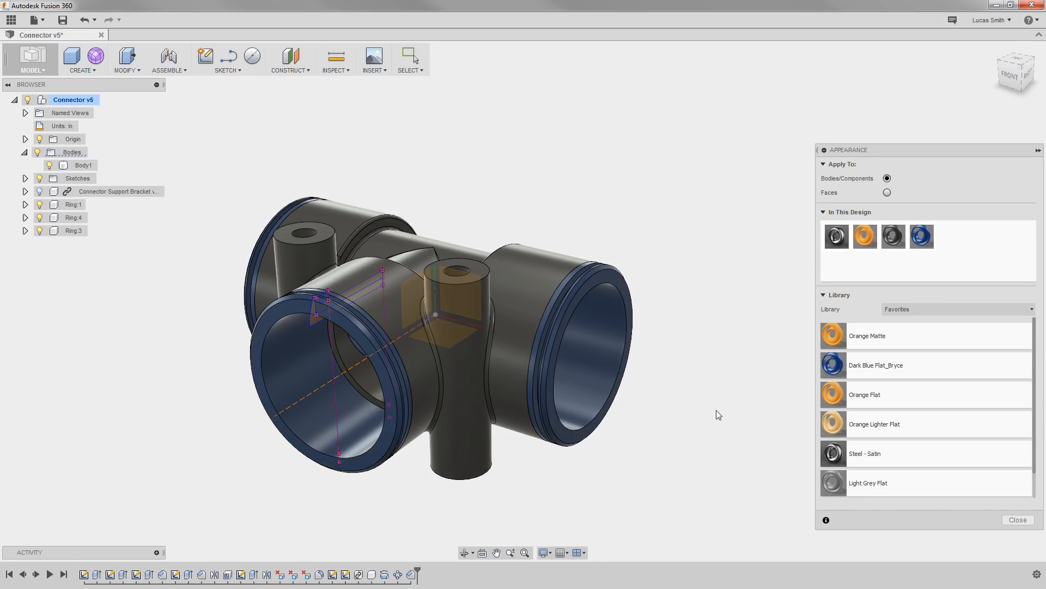
click(1011, 520)
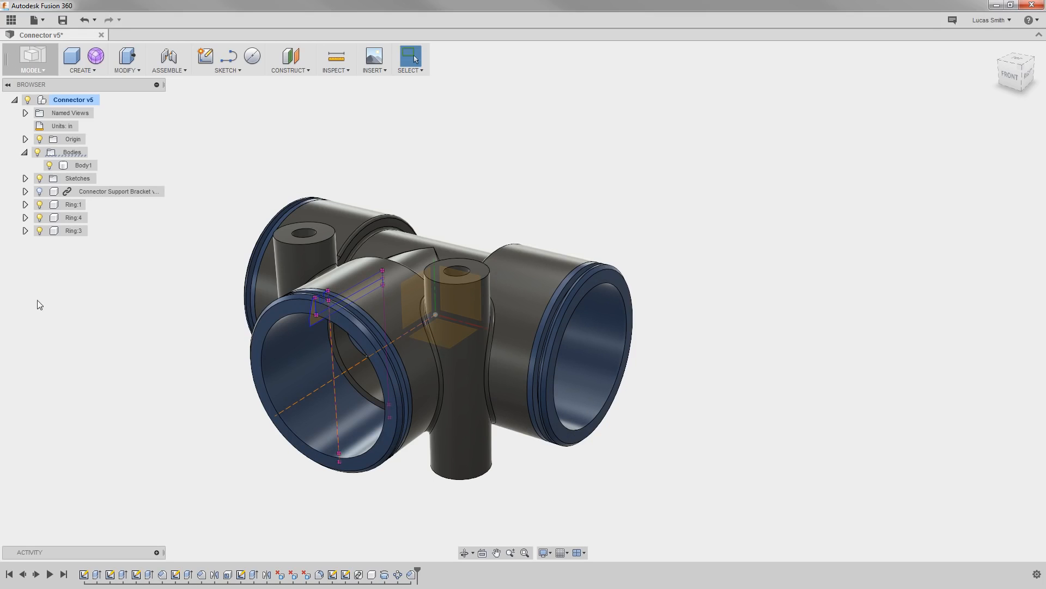
- Hide the design's origin geometry and activate the Ring:1 component for editing
click(39, 139)
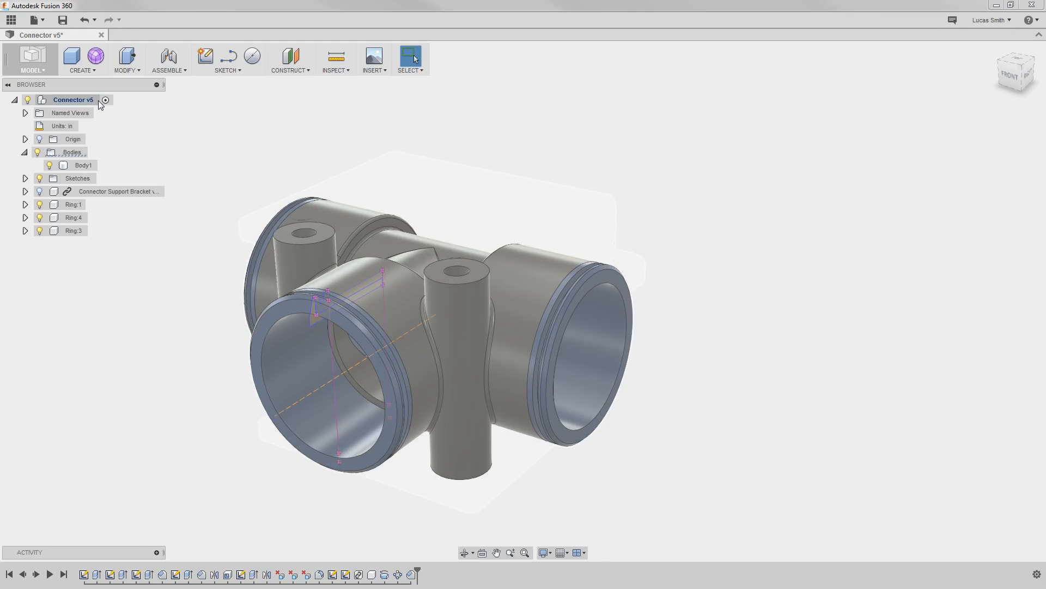
click(99, 102)
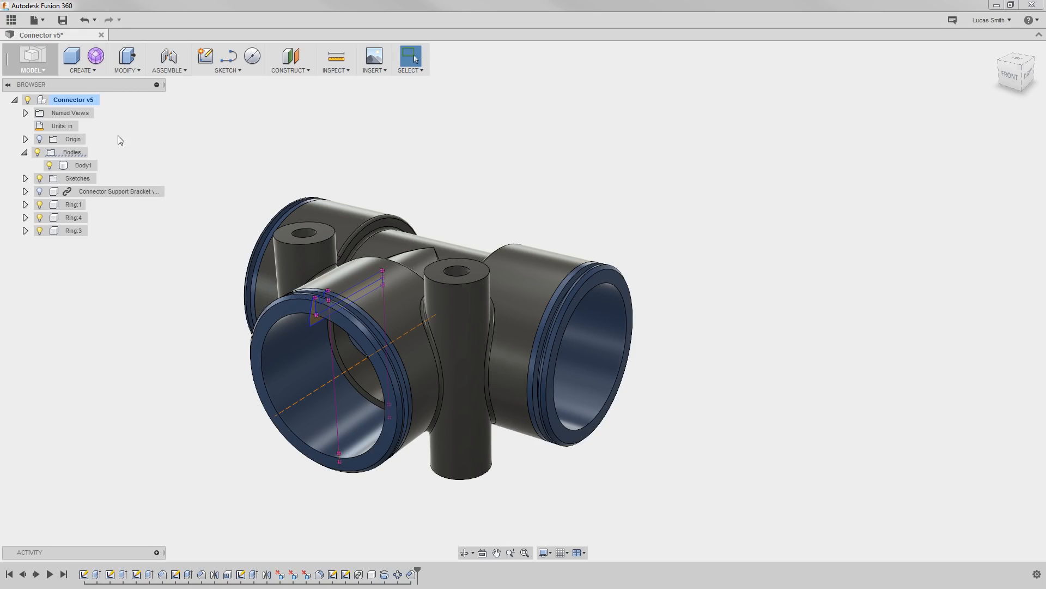
click(92, 205)
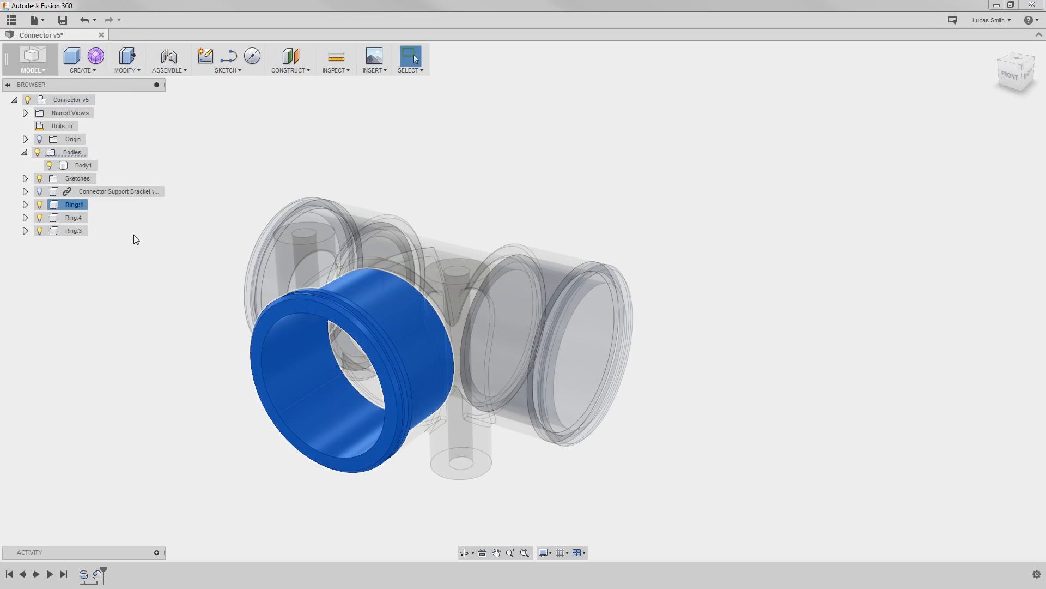
click(156, 234)
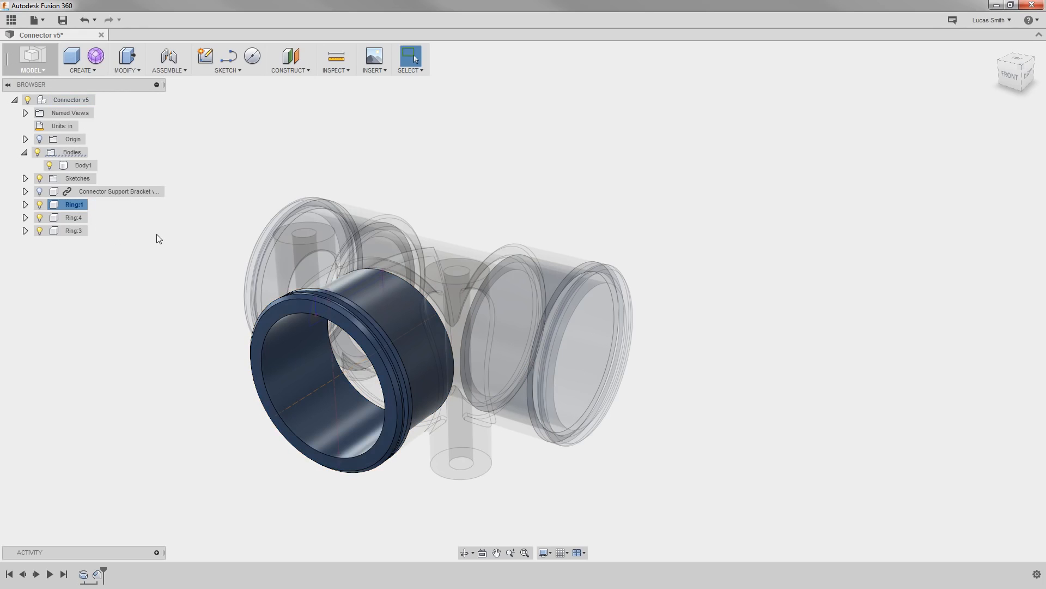
- Revolve the remaining bushing profile 360 degrees about the tube's dashed centerline as a new component inside Ring:1, and check the contents of Ring:3
click(94, 71)
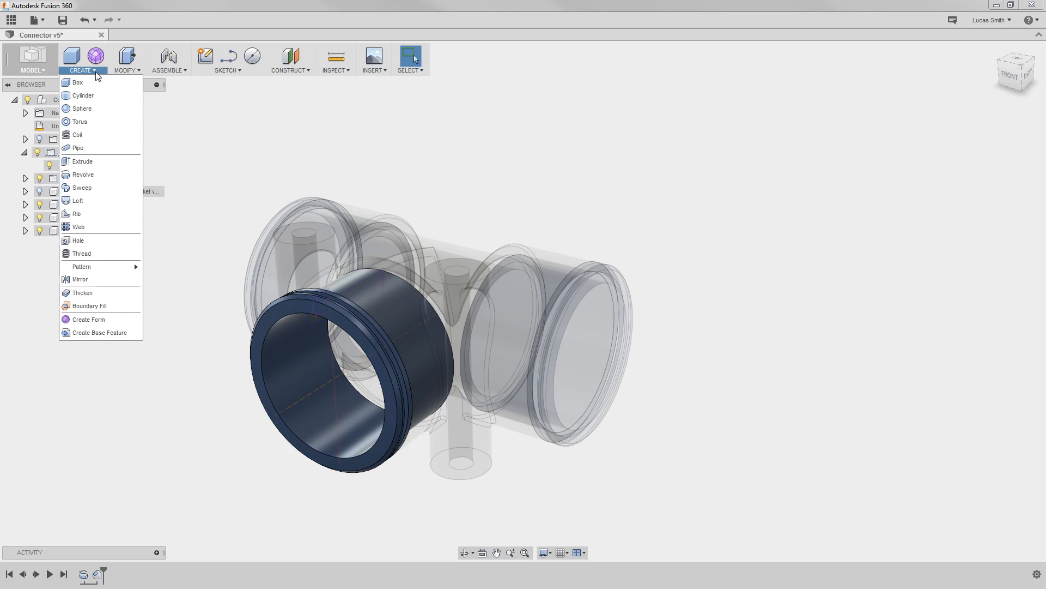
click(93, 174)
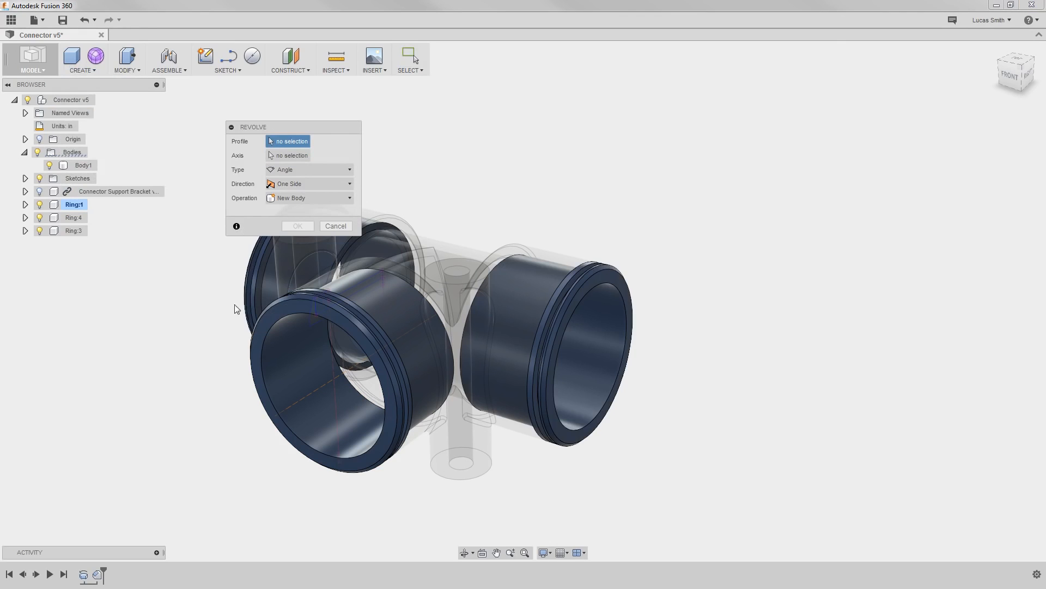
click(315, 318)
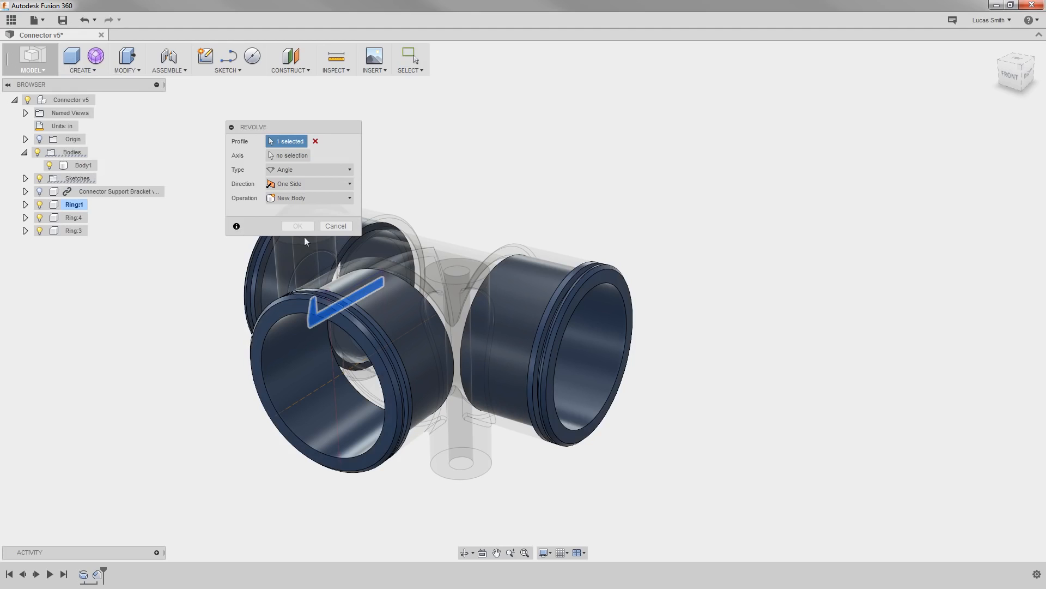
click(292, 157)
click(318, 390)
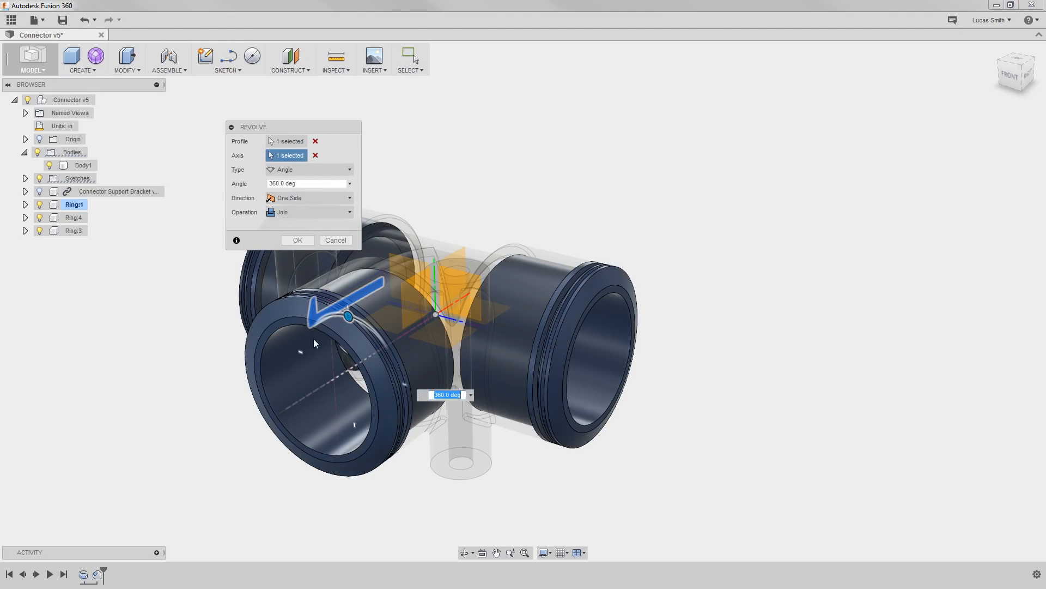
click(315, 214)
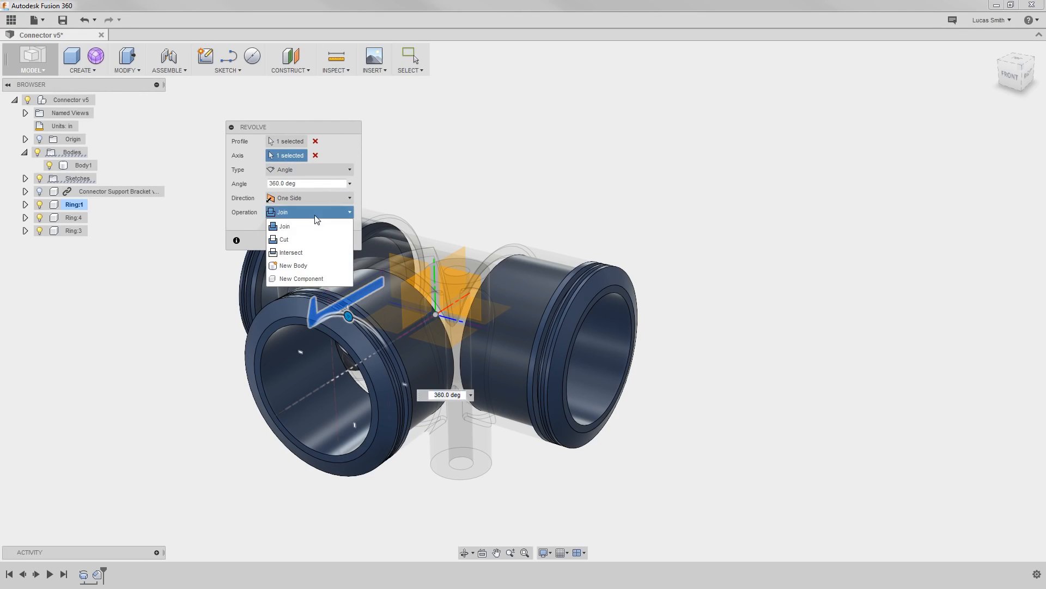
click(309, 278)
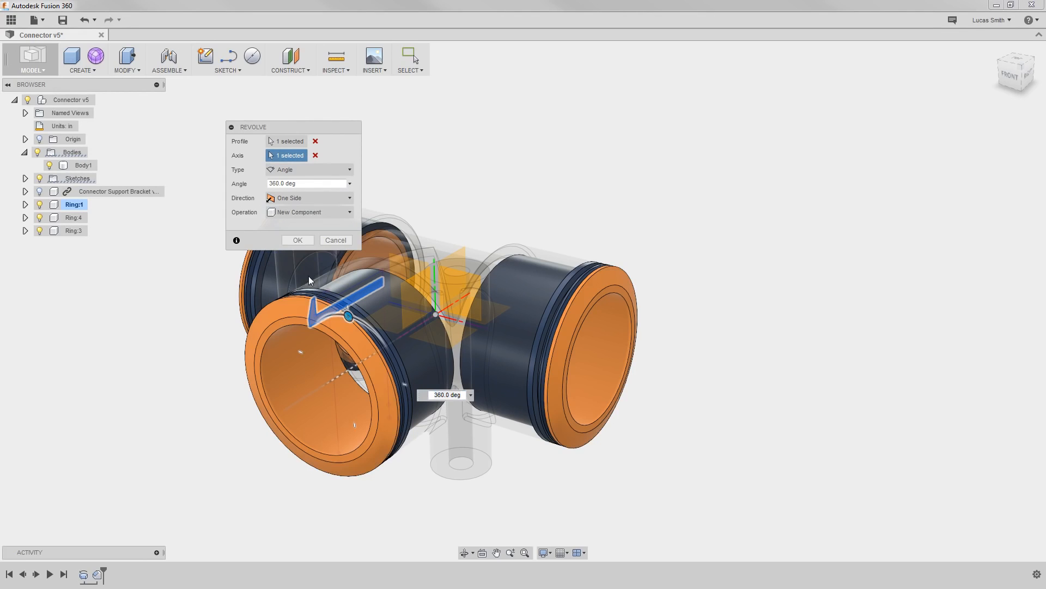
click(301, 242)
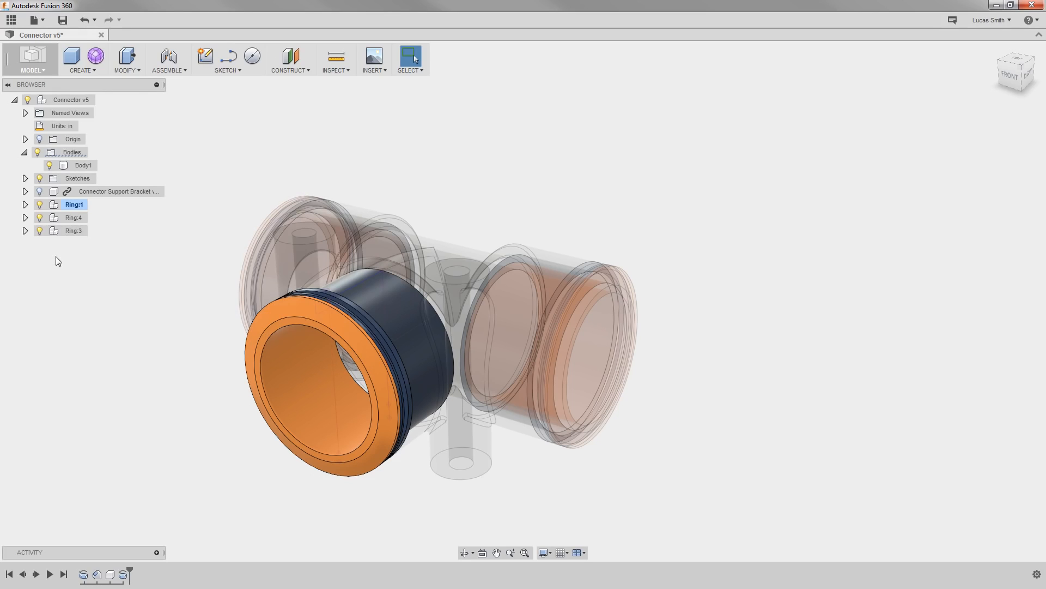
click(25, 230)
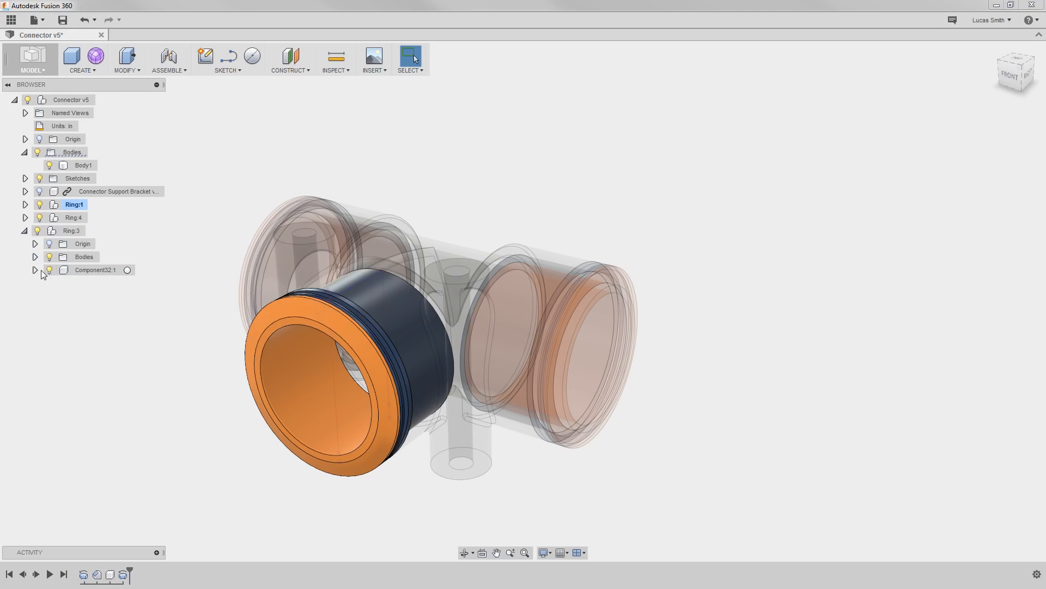
click(25, 231)
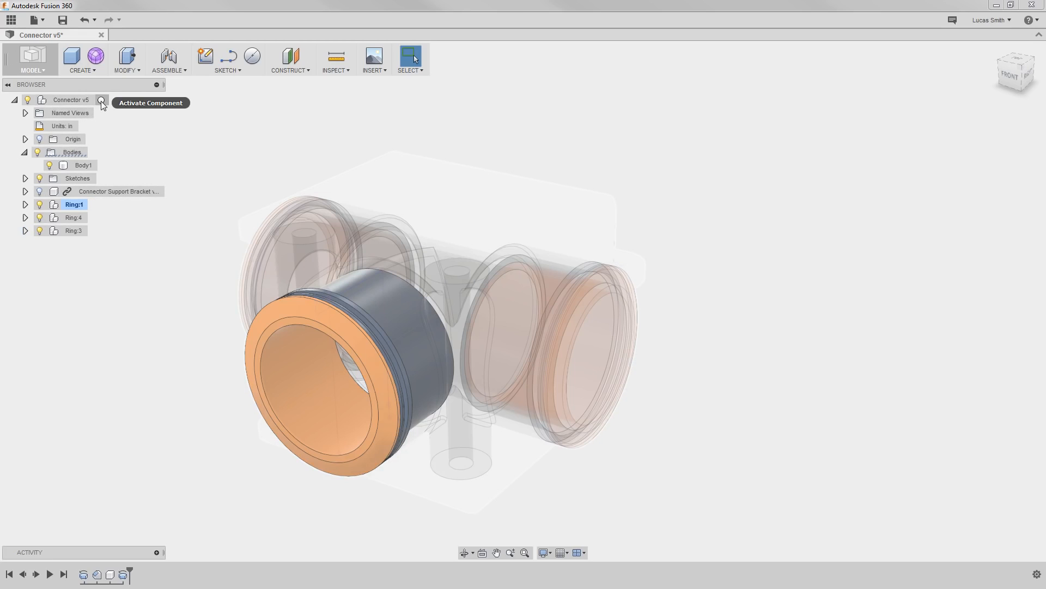
- Reactivate the top-level Connector component and show the linked Connector Support Bracket
click(105, 101)
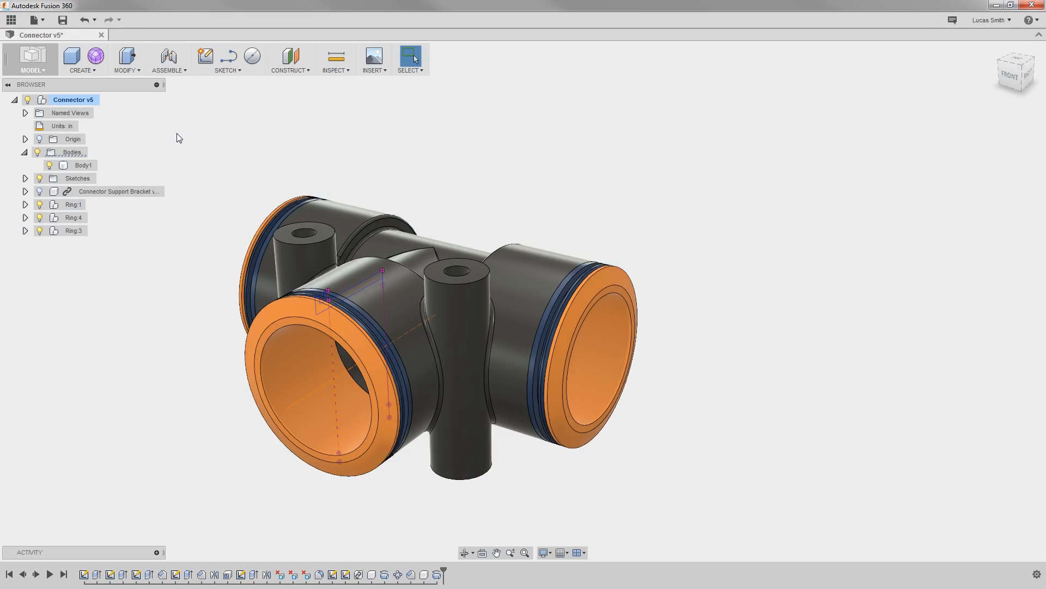
click(39, 191)
click(40, 191)
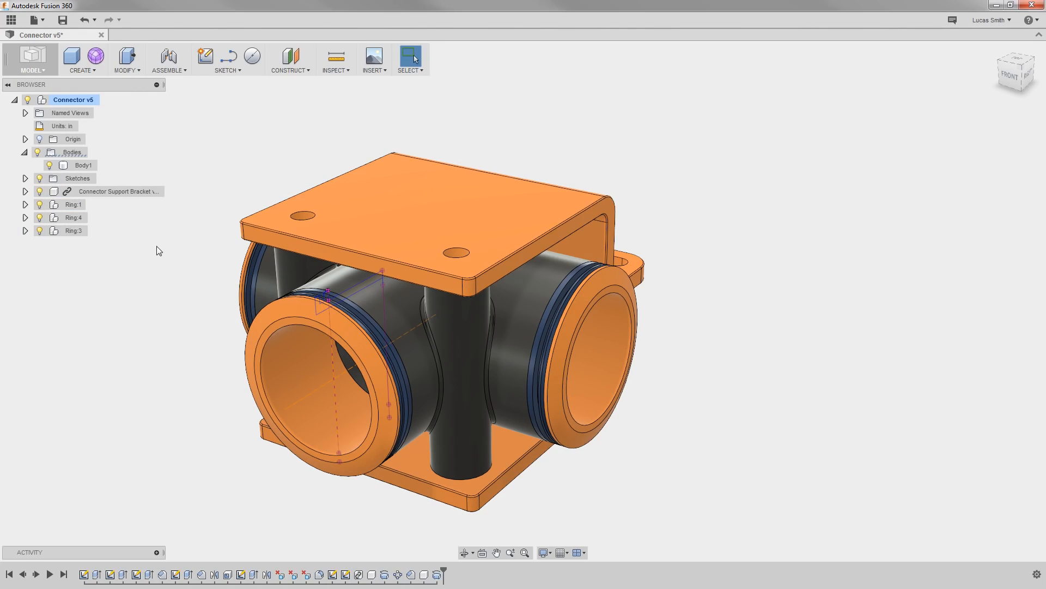
mouse_move(196, 250)
shift+middle_down()
mouse_move(194, 234)
mouse_move(126, 232)
mouse_move(173, 236)
mouse_move(193, 254)
shift+middle_up()
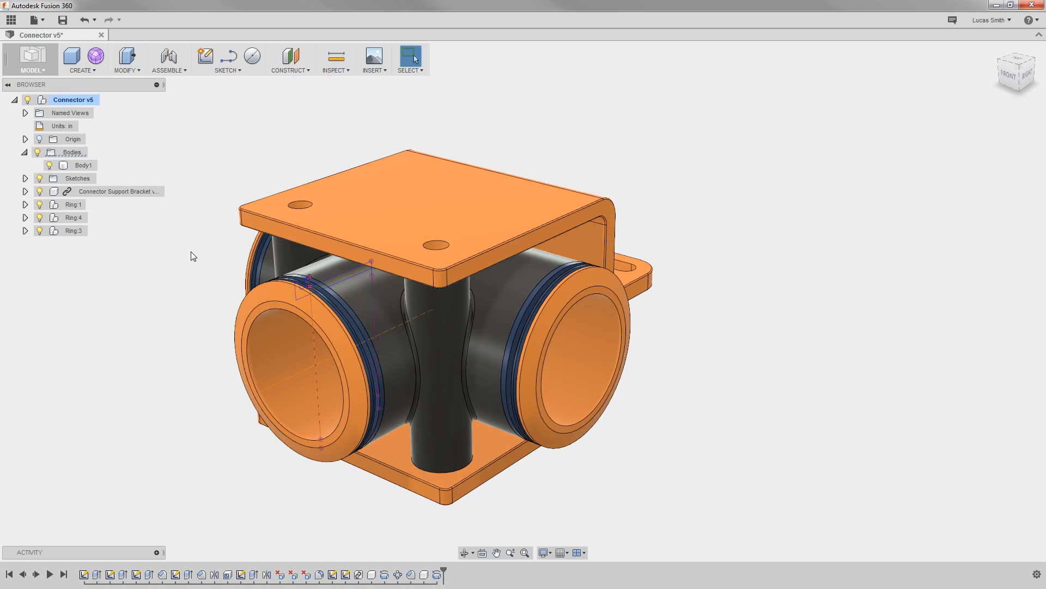